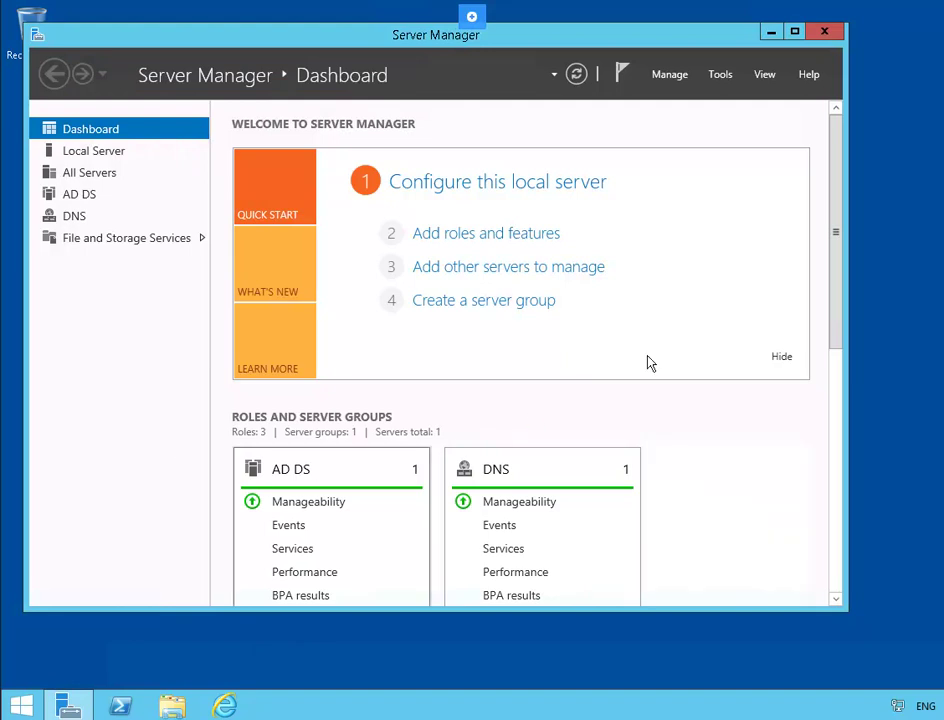
- Open DNS Manager and display the records of the PRACTICELABS.COM forward lookup zone on PLABDC01
click(726, 82)
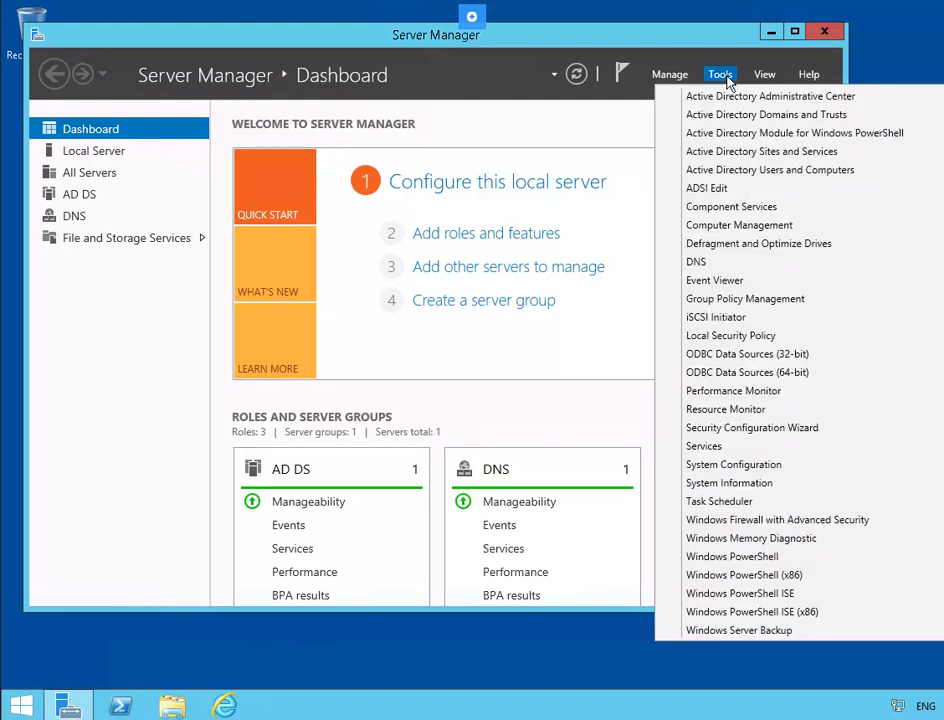
click(755, 270)
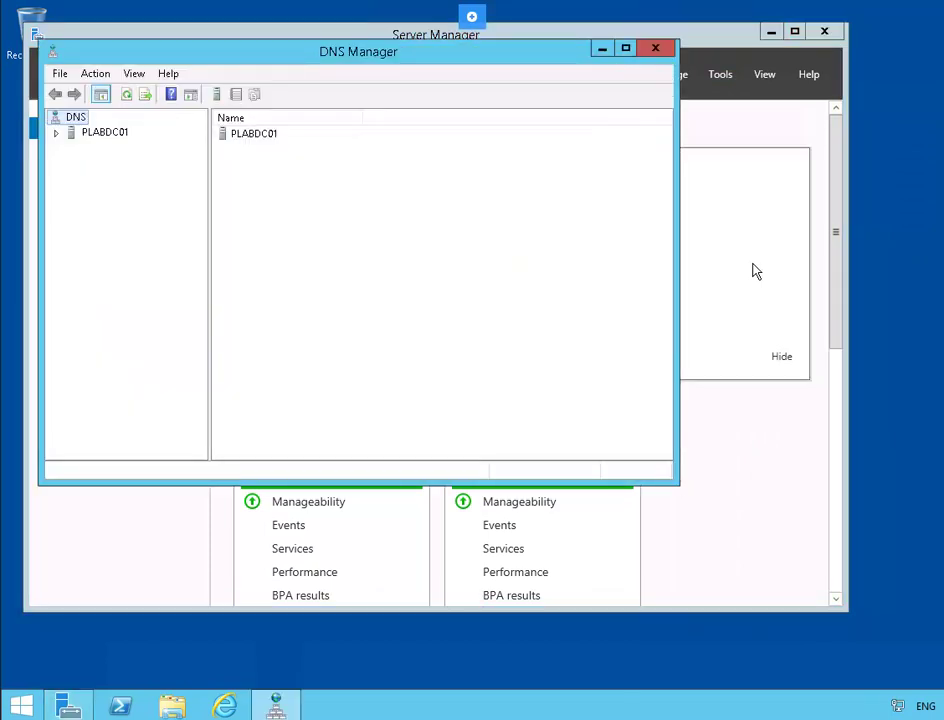
click(56, 133)
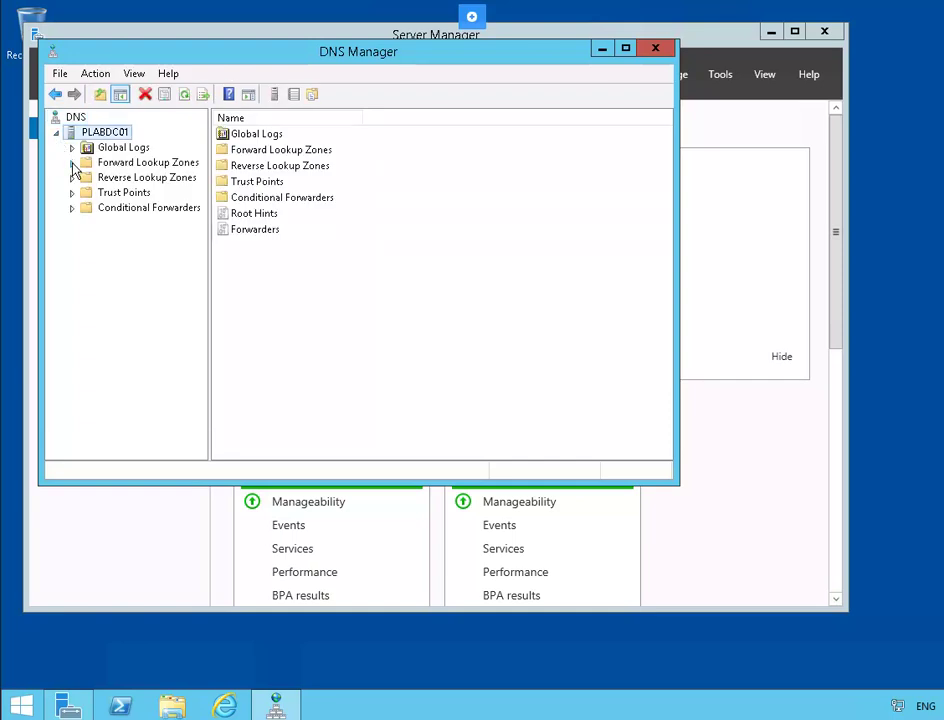
click(72, 166)
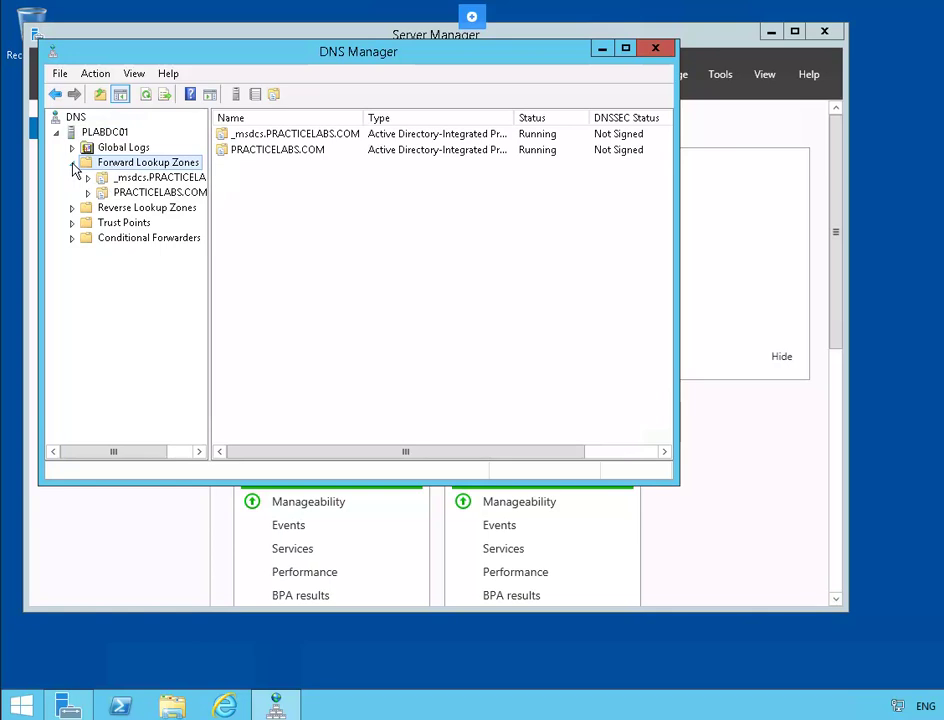
click(185, 199)
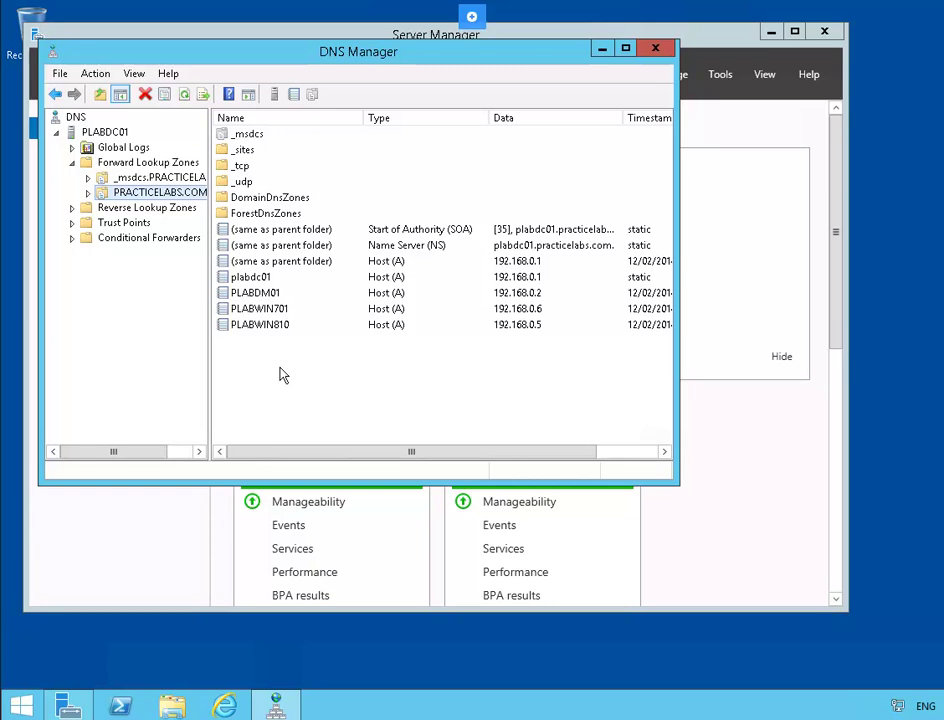
- Enable the Advanced view in DNS Manager and review the time to live in the PLABDM01 host record's properties
click(134, 75)
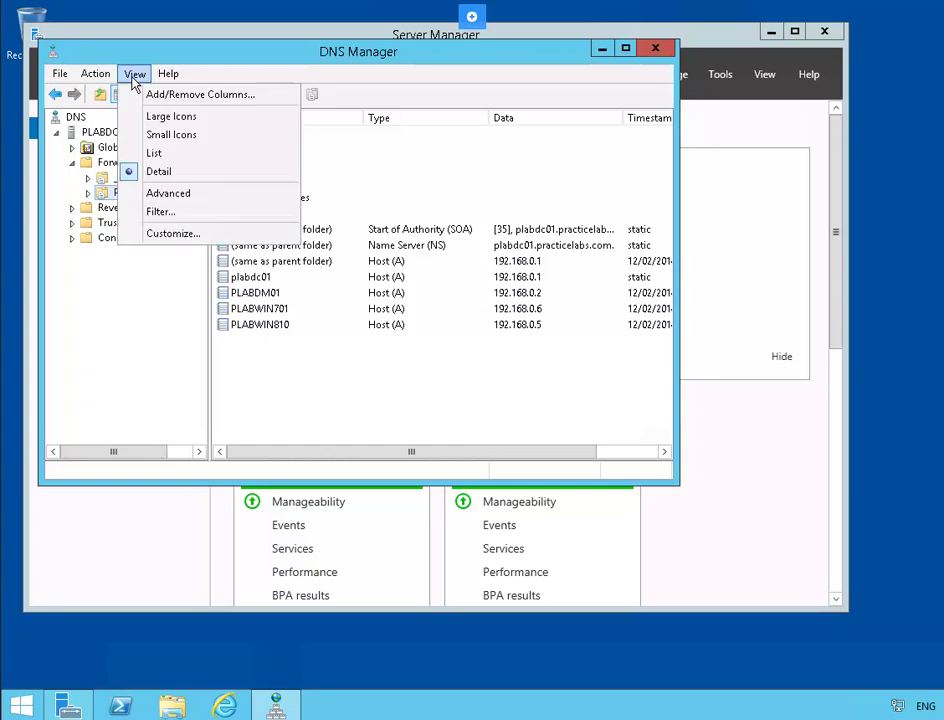
click(220, 194)
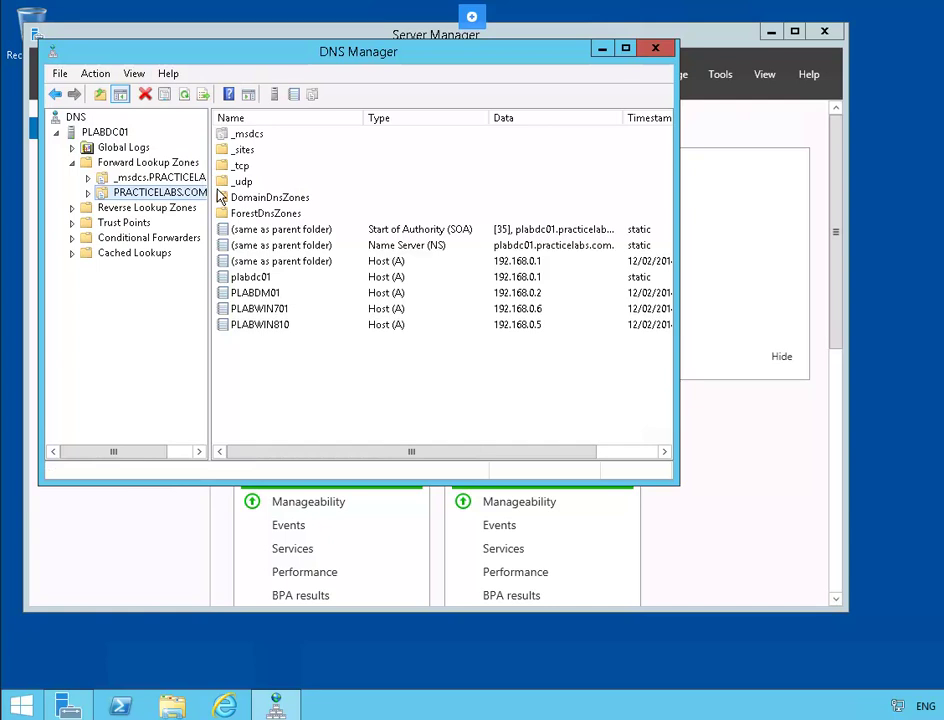
right_click(285, 300)
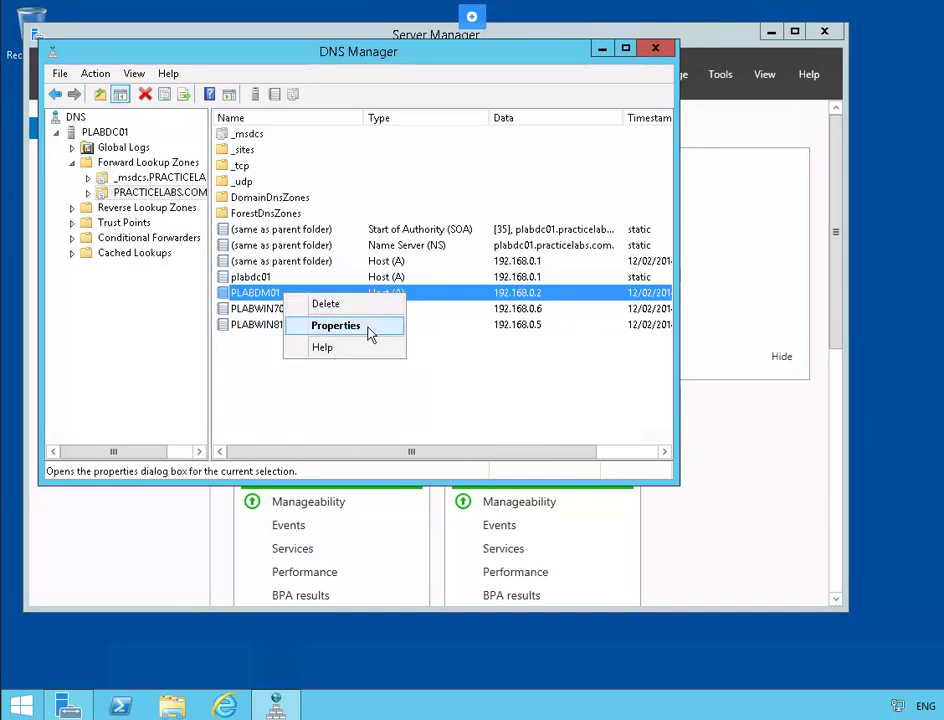
click(336, 326)
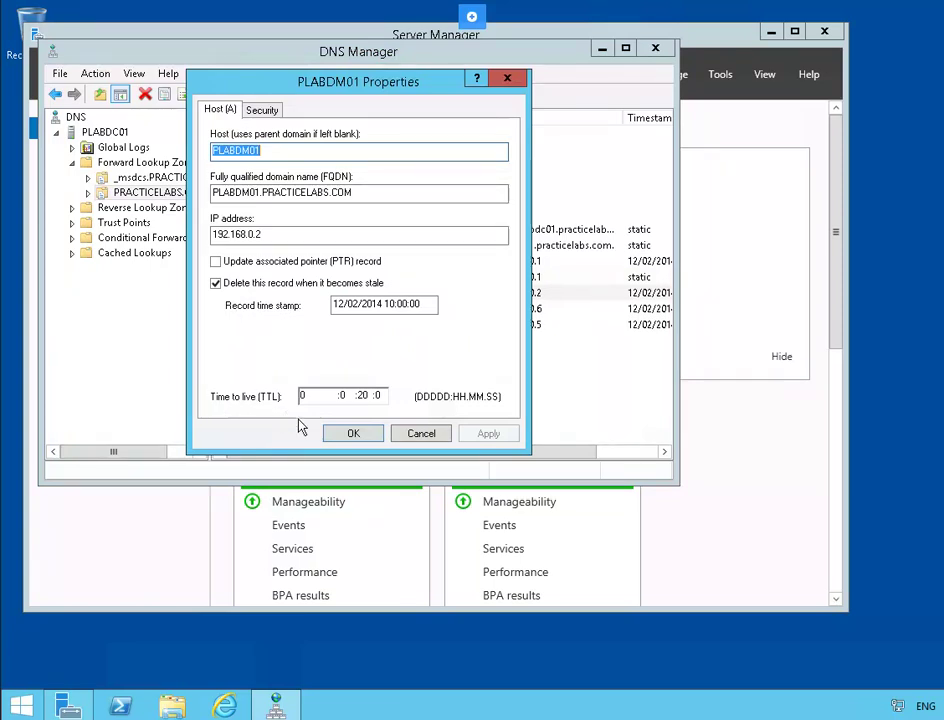
click(357, 440)
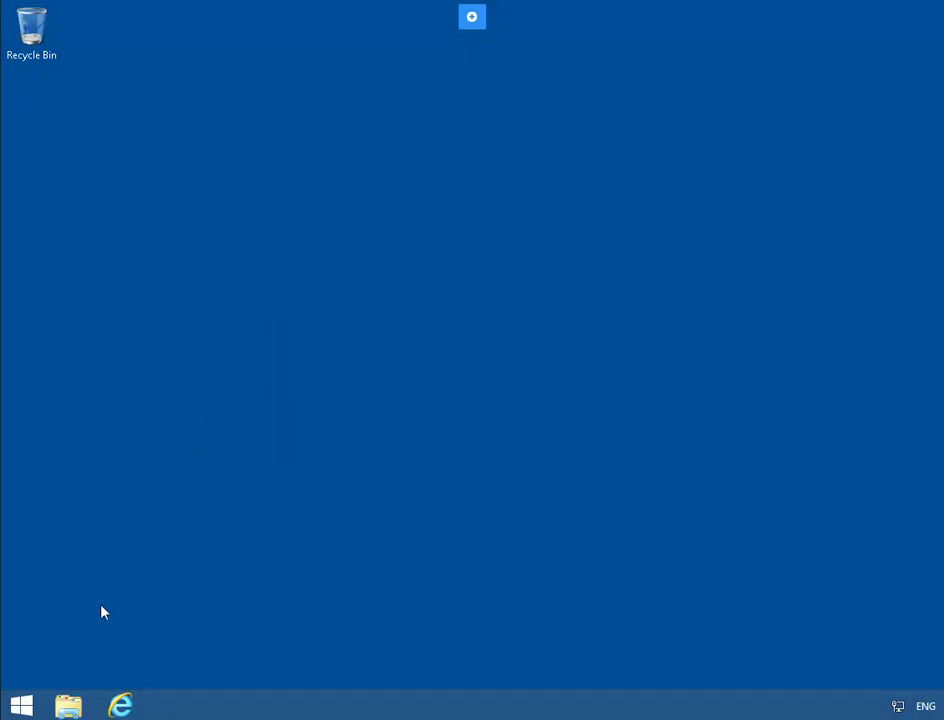
- Switch to Command Prompt on the client computer and ping plabdm01.practicelabs.com
click(22, 710)
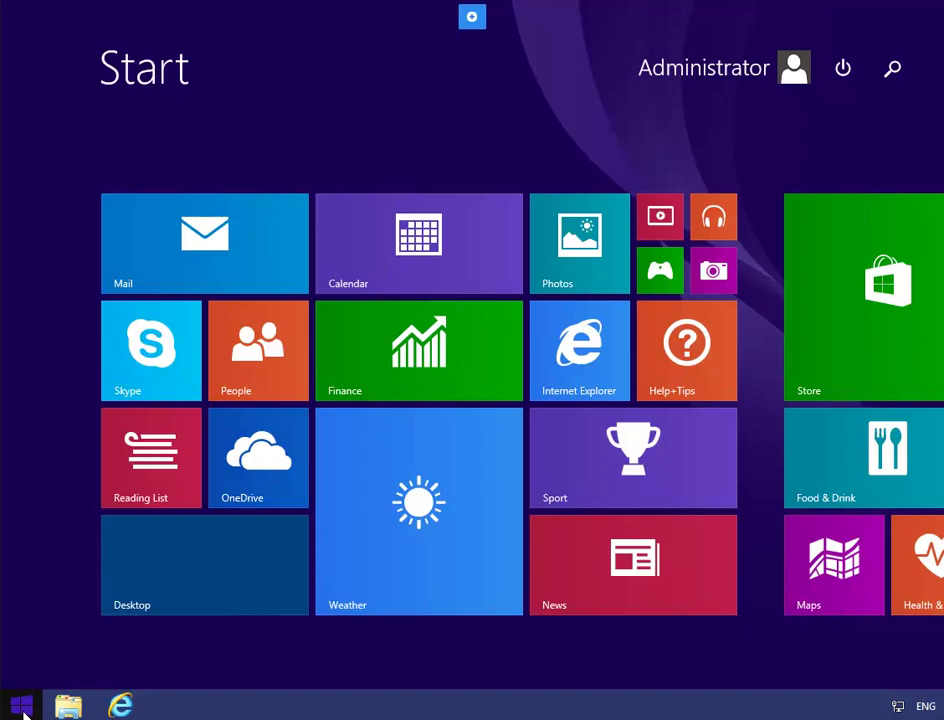
text(cmd)
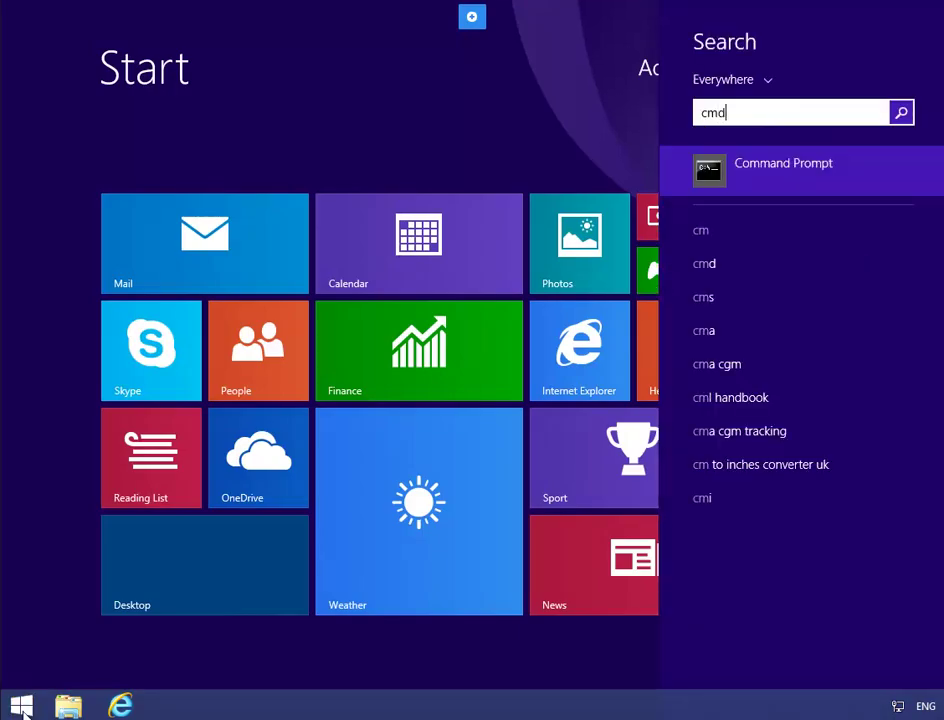
key(Return)
text(p)
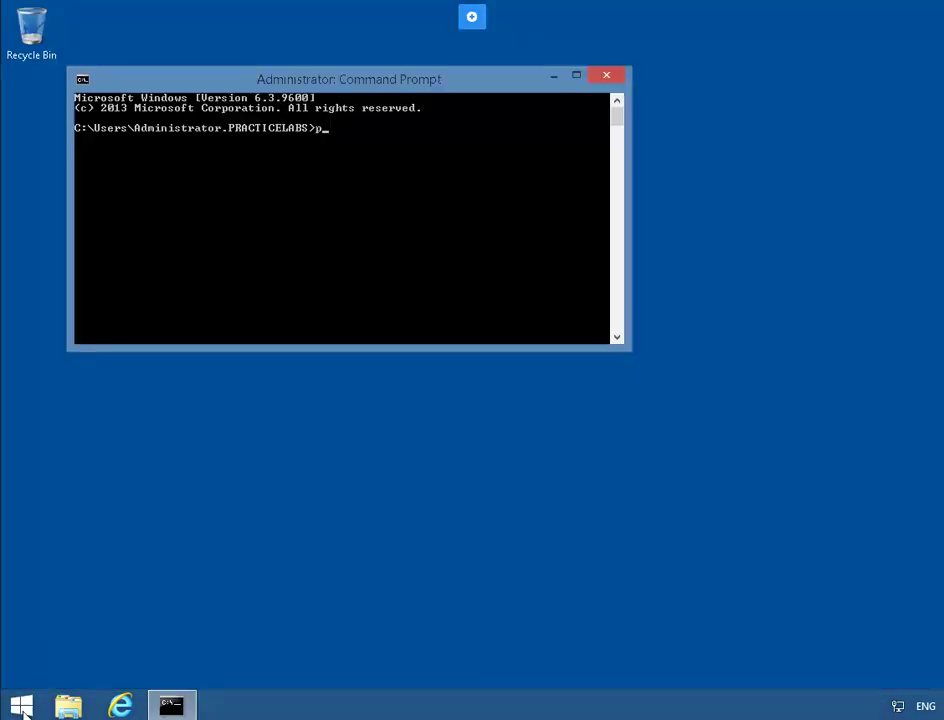
text(ing plabdm01.pract)
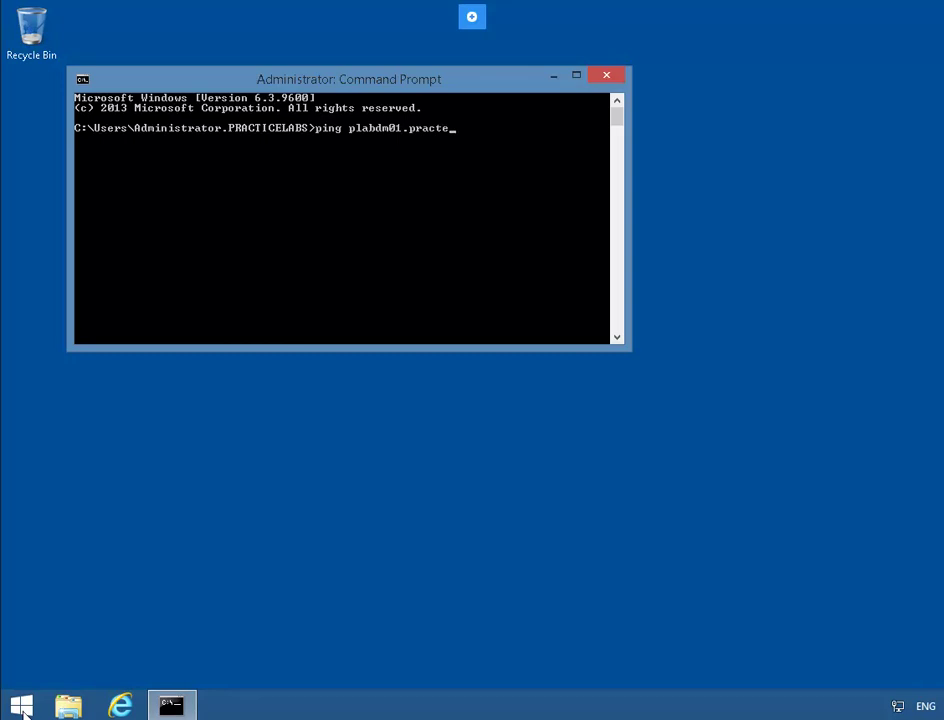
text(icelabs.com)
key(Return)
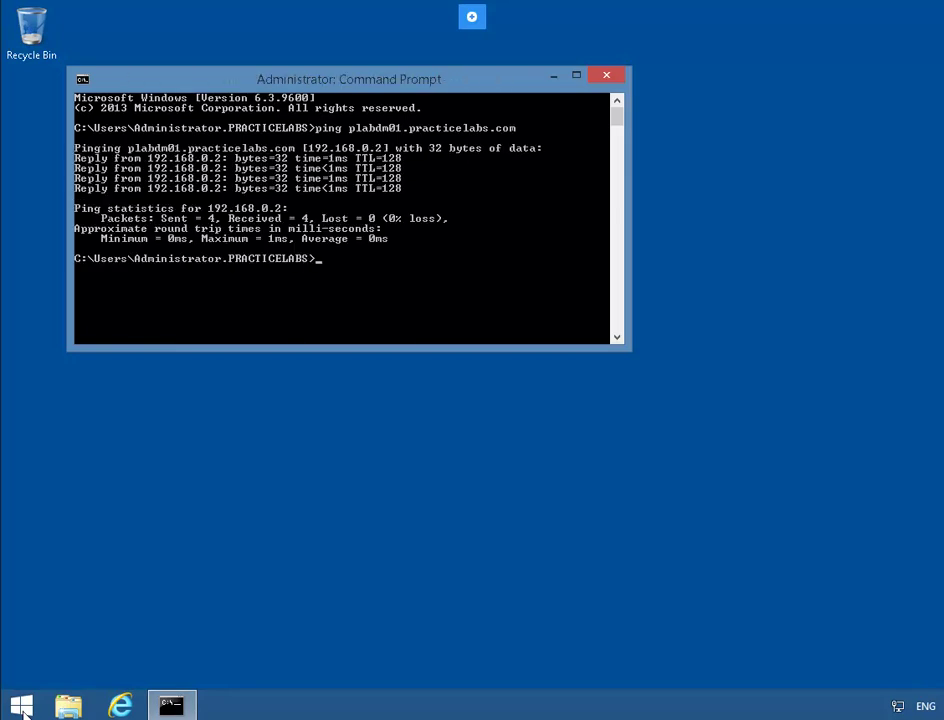
- Display the DNS resolver cache with ipconfig /displaydns and examine the plabdm01.practicelabs.com entry's time to live
text(ipconfig /displaydn)
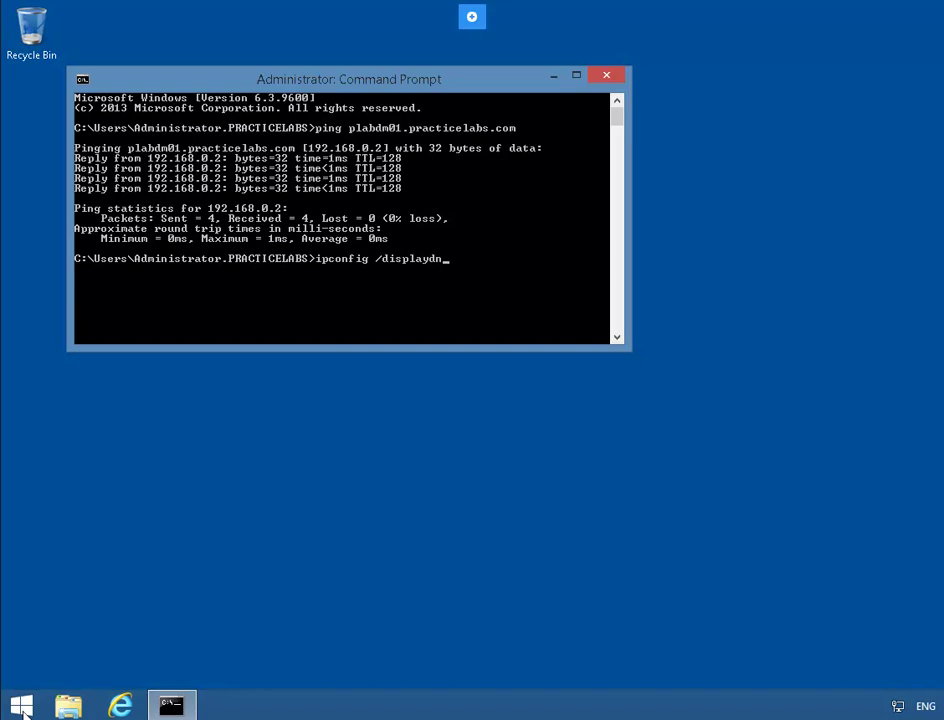
text(s)
key(Return)
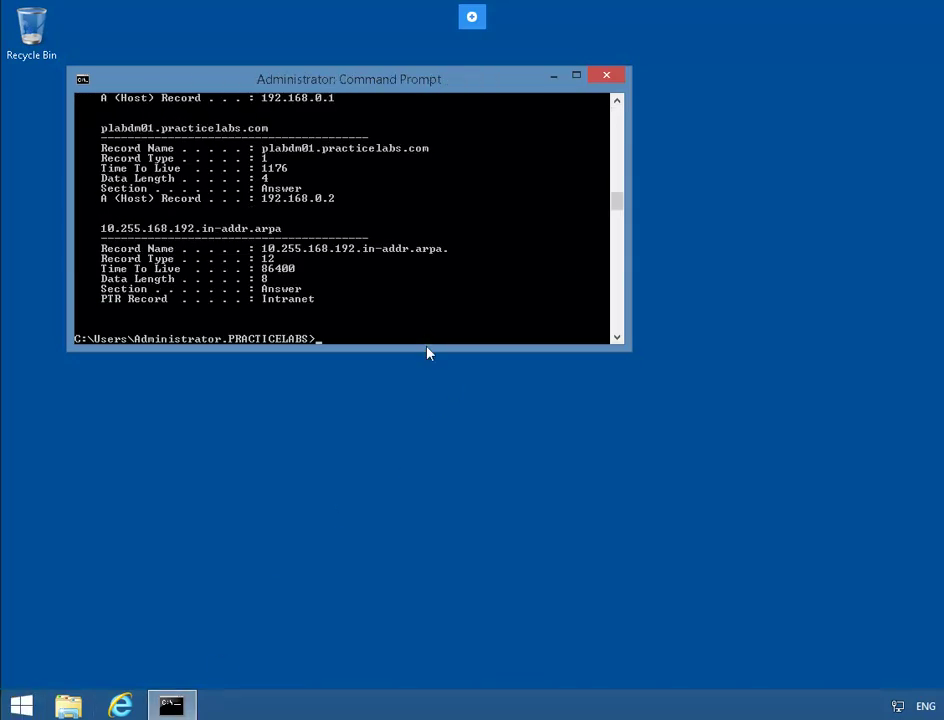
drag(428, 352, 452, 650)
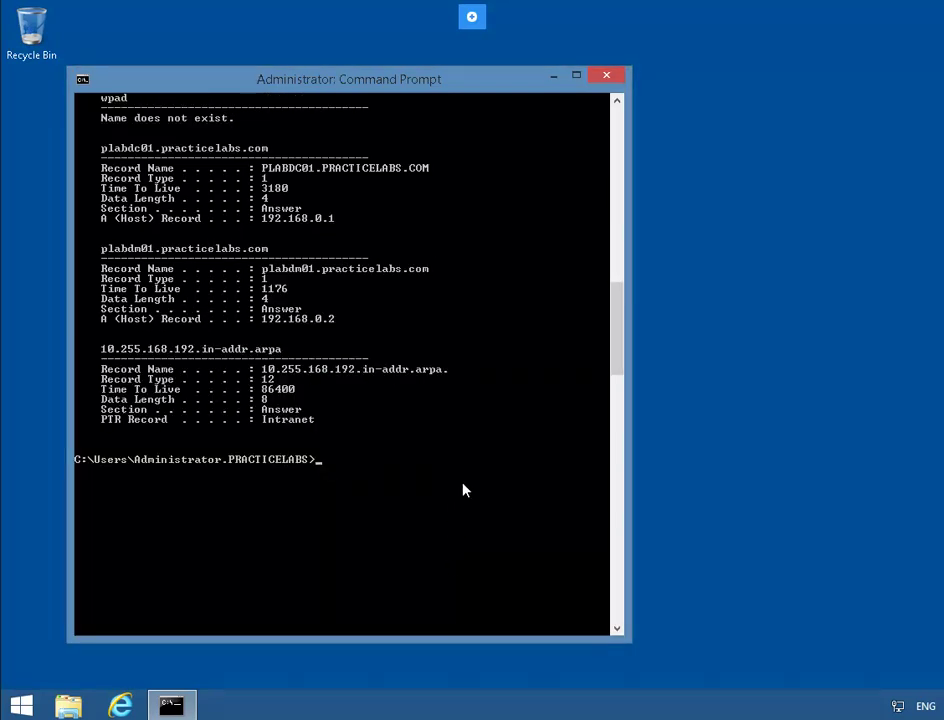
scroll(463, 490, up, 6)
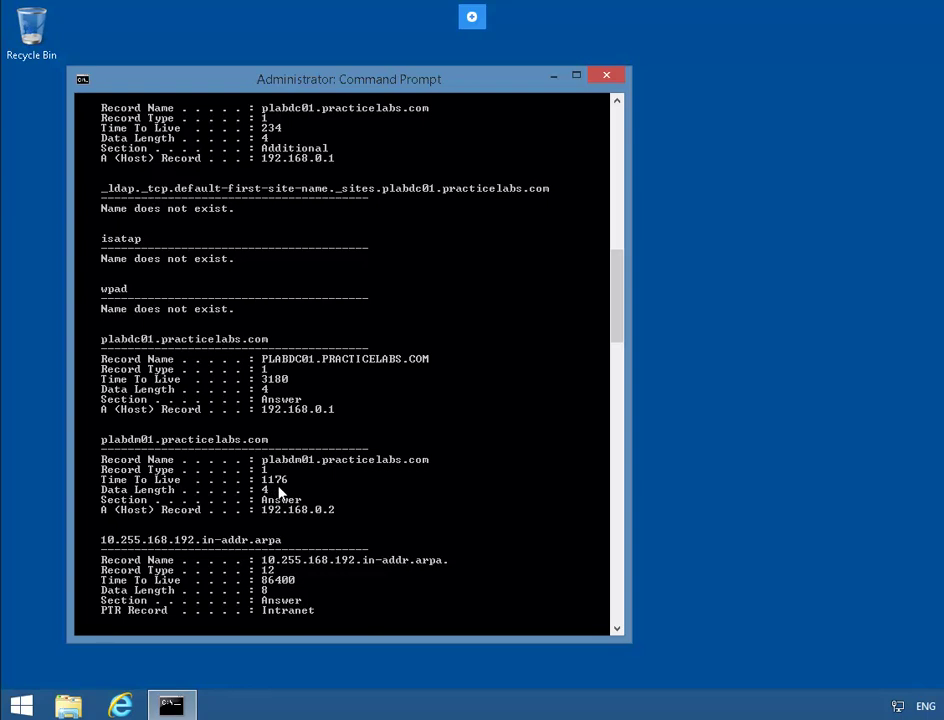
- Clear the client's DNS resolver cache with ipconfig /flushdns
key(Return)
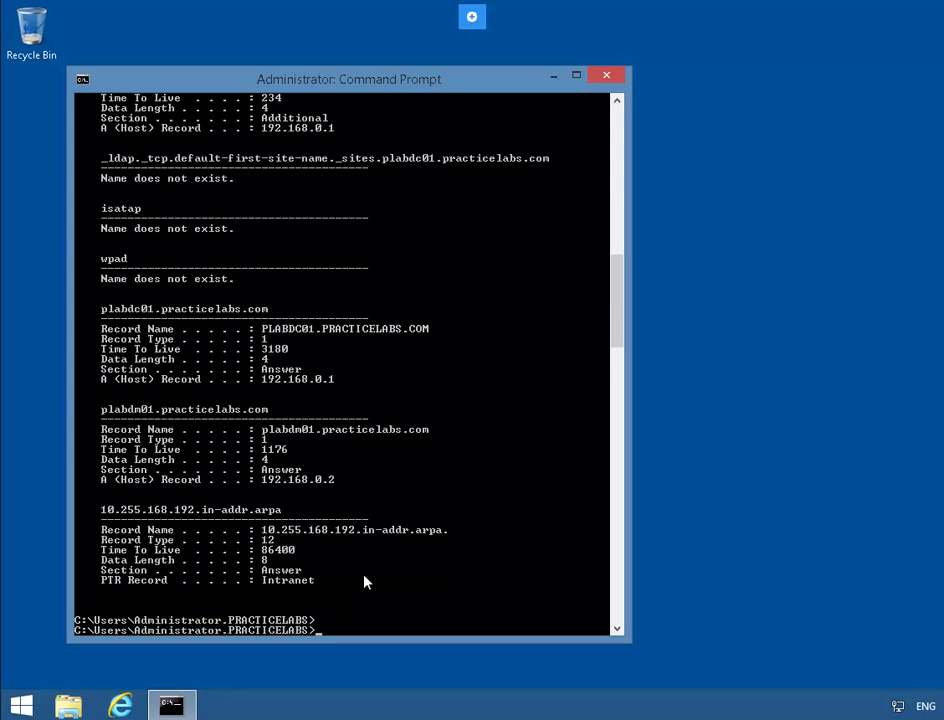
text(ipconfig /flushdns)
key(Return)
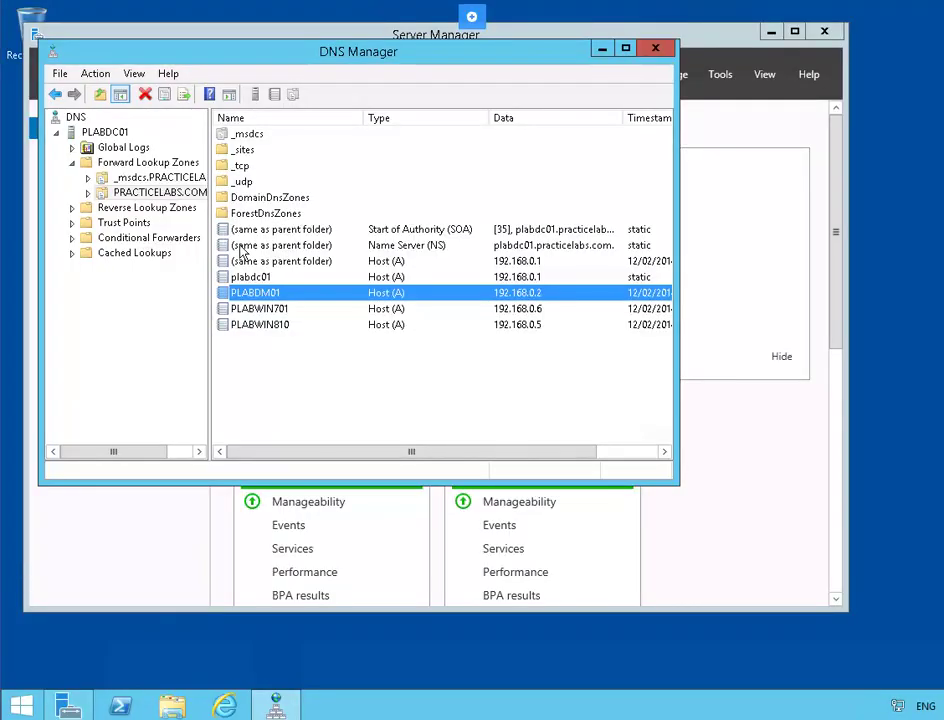
- Return to DNS Manager and open the minutes part of the PLABDM01 host record's time to live for editing
right_click(312, 292)
click(386, 322)
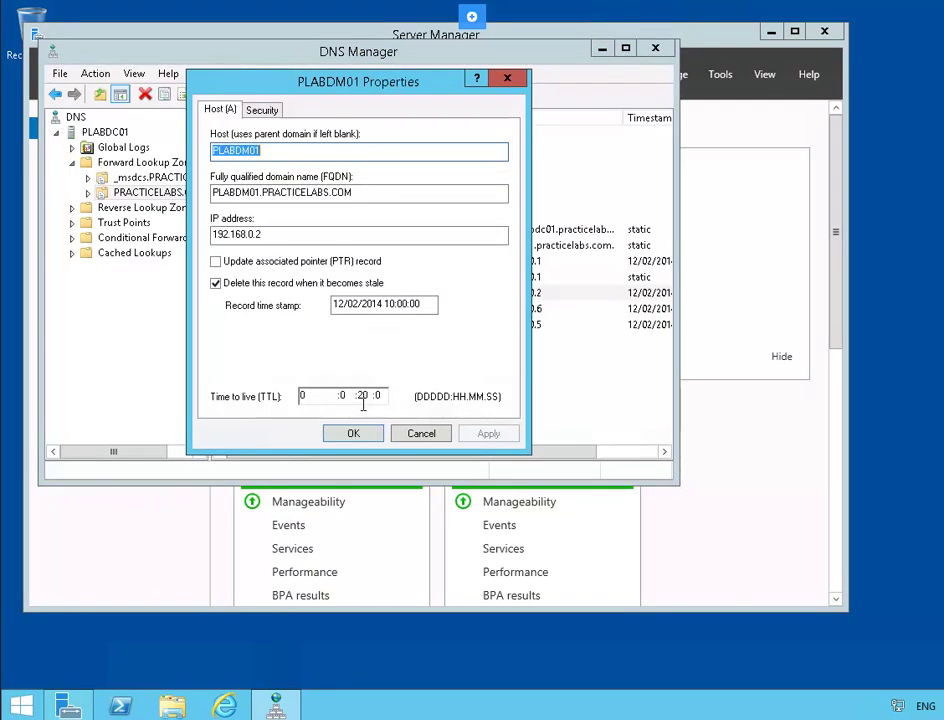
click(364, 397)
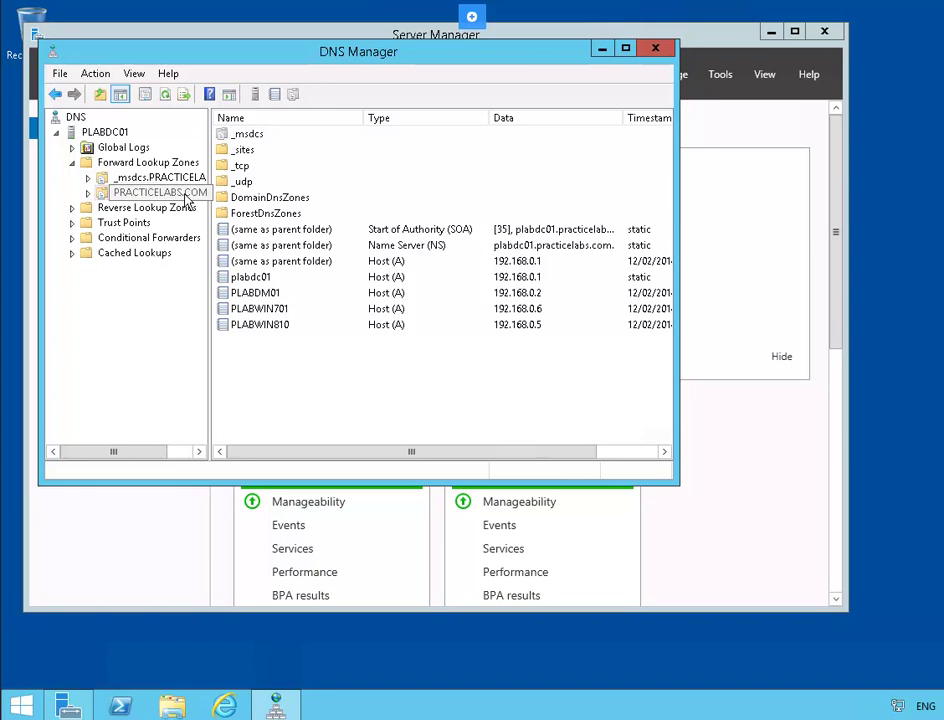
- Allow zone transfers to any server for the PRACTICELABS.COM zone
right_click(186, 200)
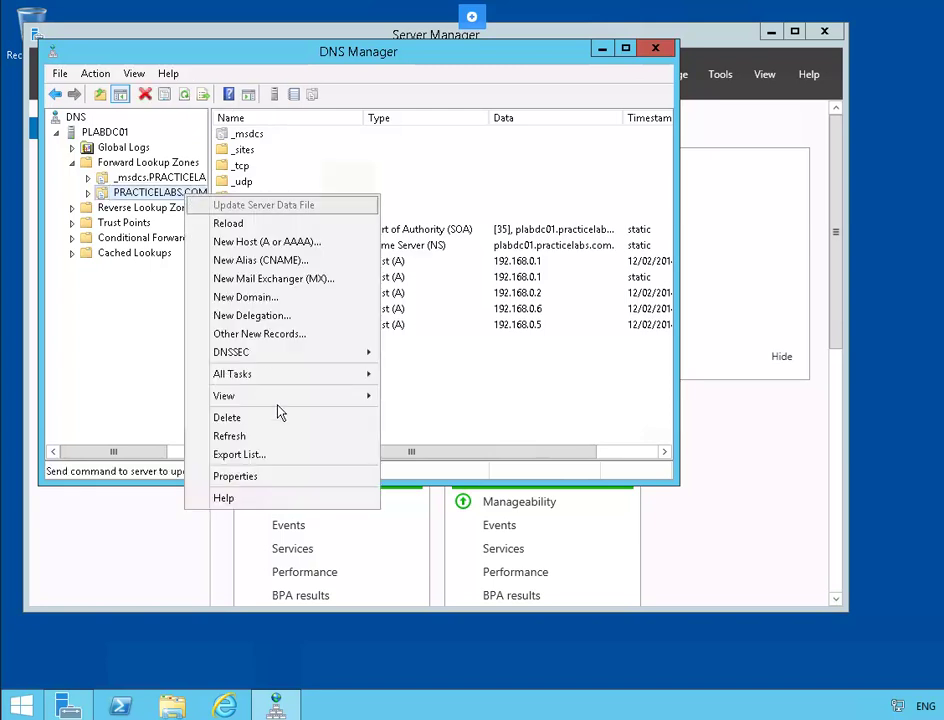
click(307, 478)
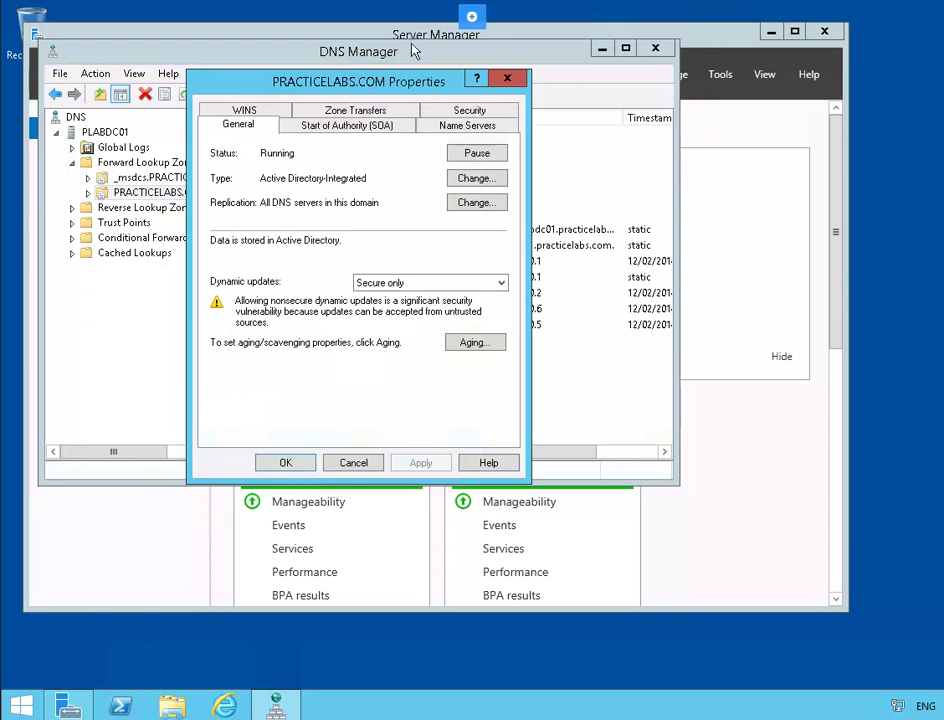
click(406, 116)
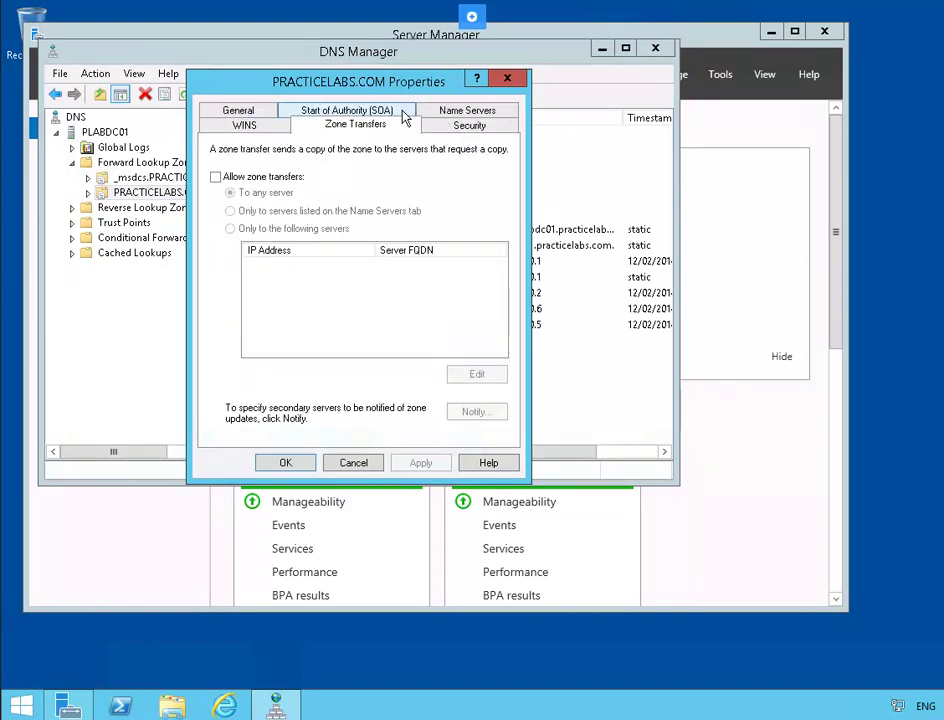
click(216, 177)
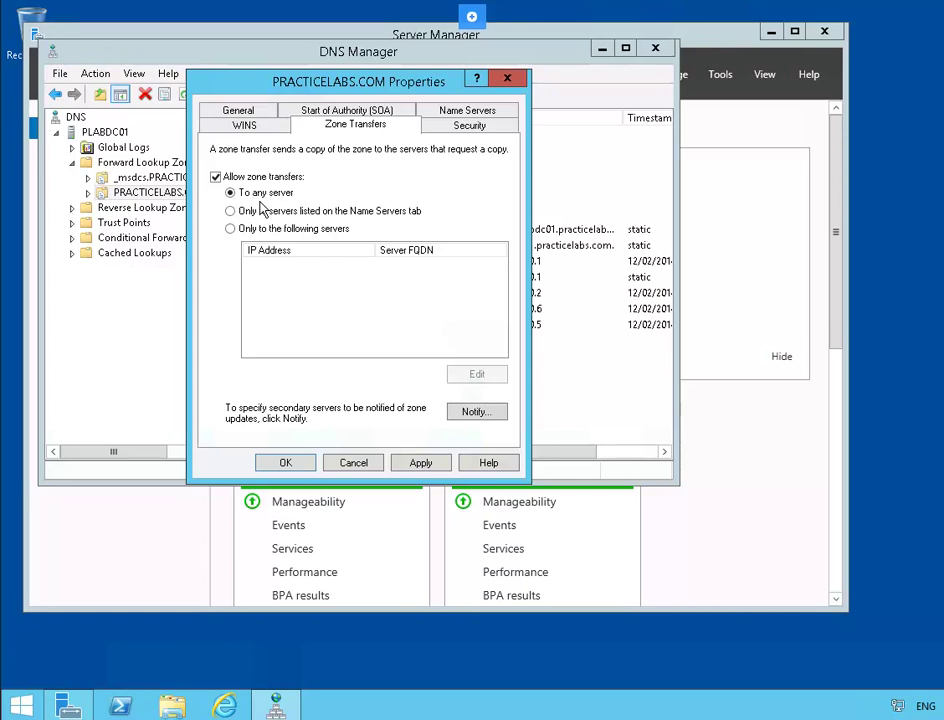
click(287, 463)
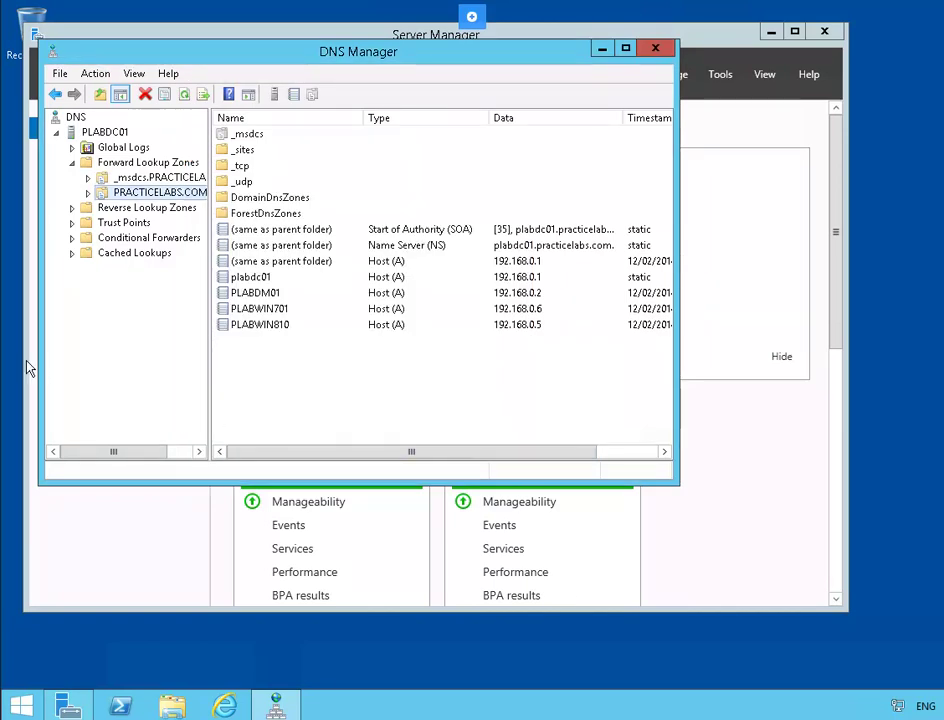
- Start nslookup in a new Command Prompt on the client and set its server to plabdc01.practicelabs.com
key(super)
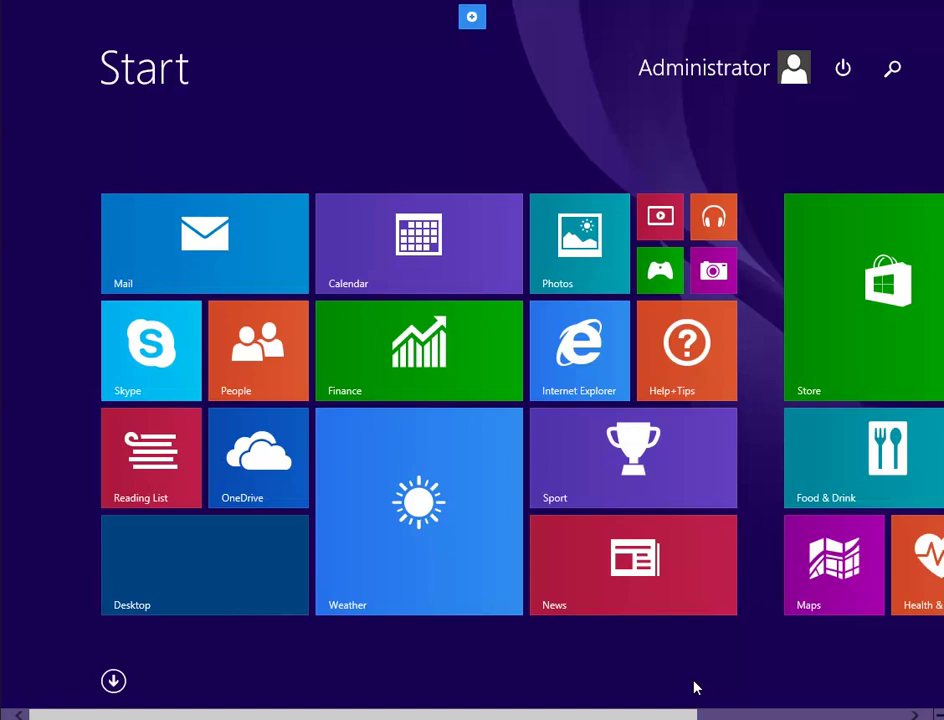
text(cm)
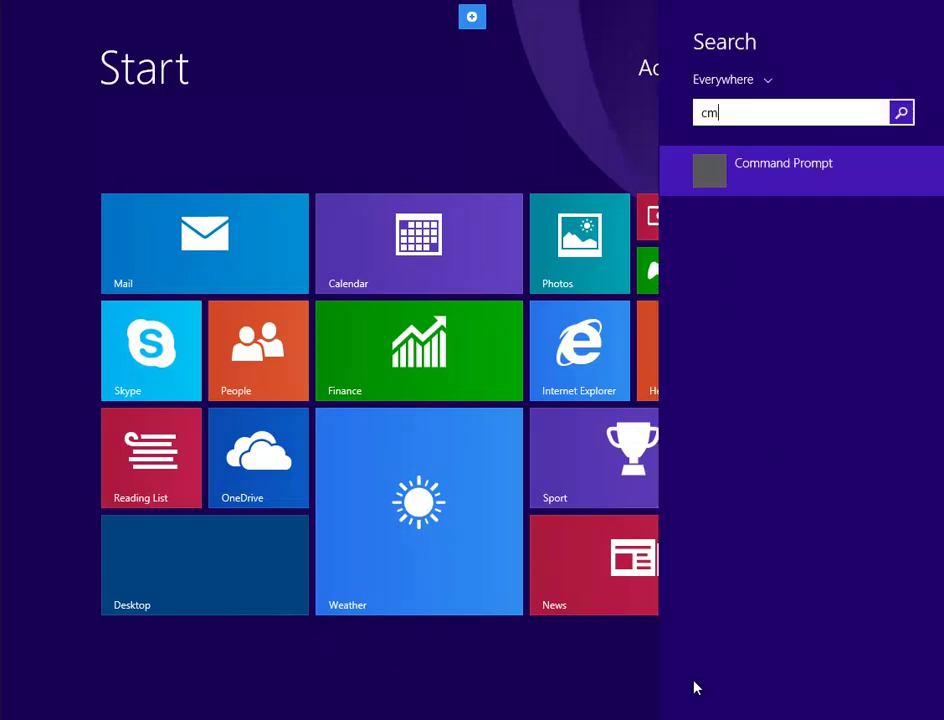
key(Return)
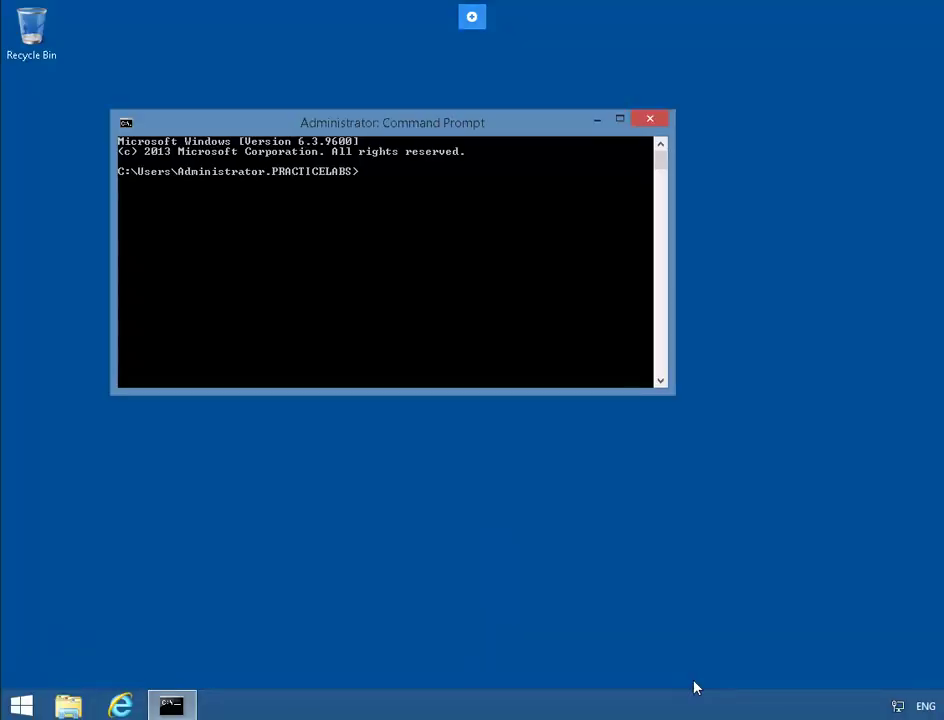
text(nslookup)
key(Return)
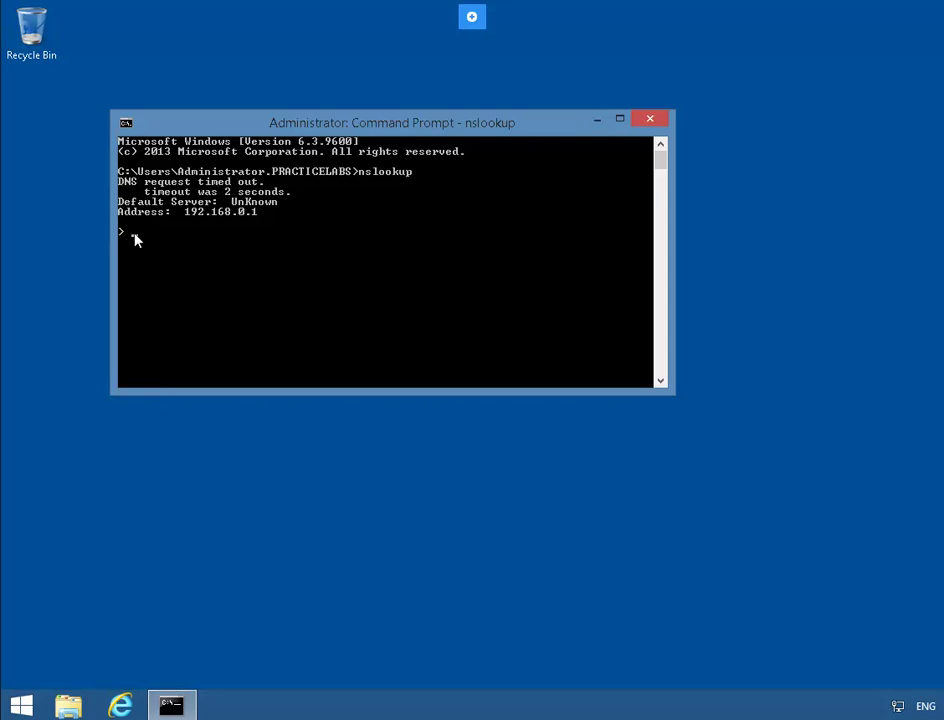
text(r plabdc01.practicelabs.com)
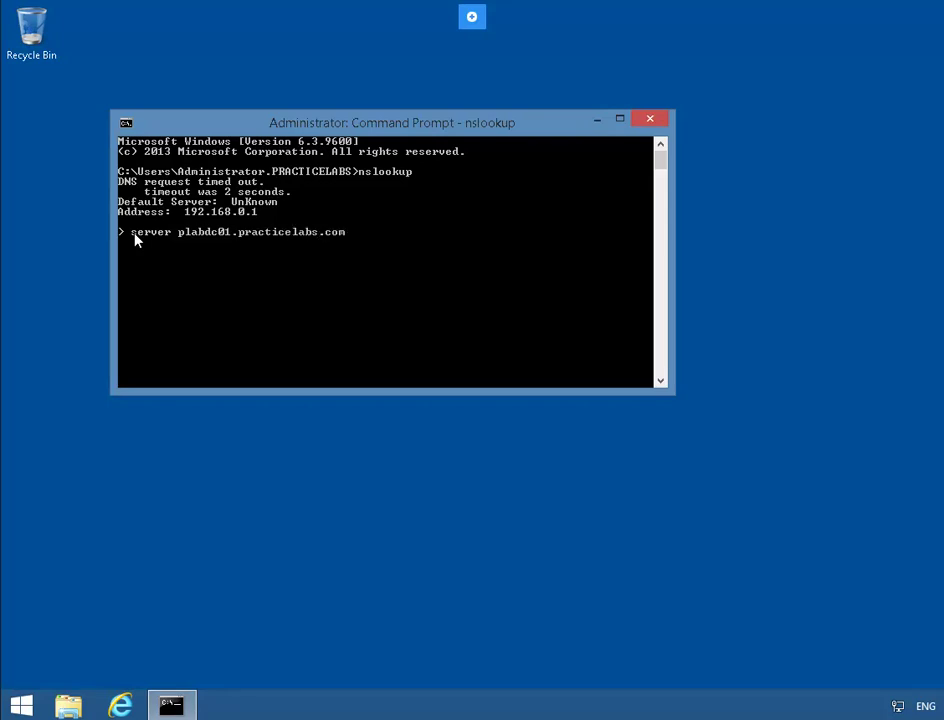
key(Return)
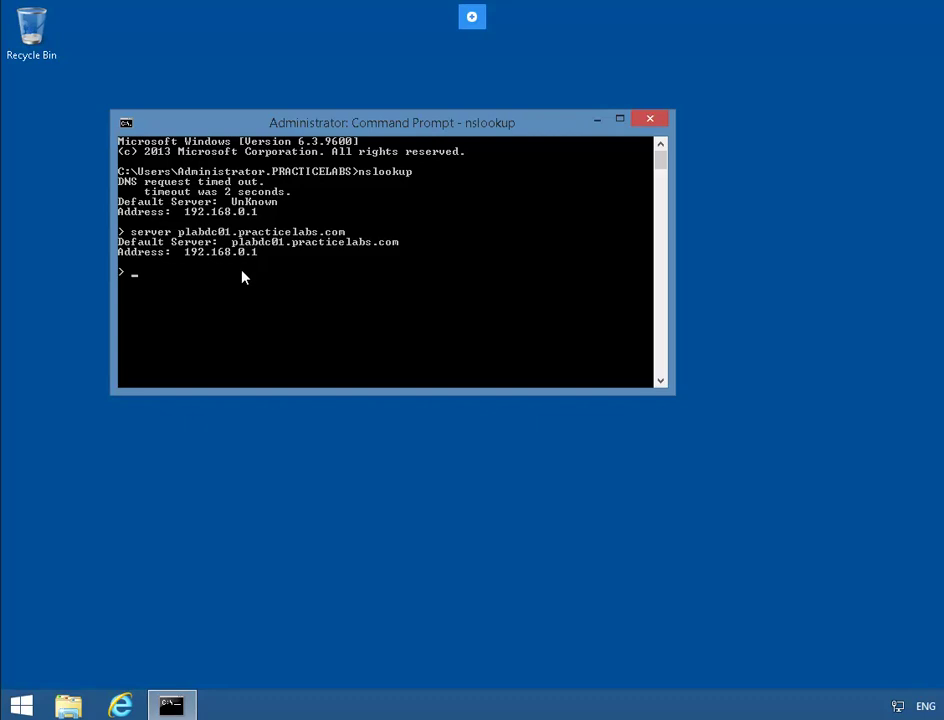
- Set the nslookup query type to soa and query practicelabs.com
text(set querytype=soa)
key(Return)
text(practicelabs.com)
key(Return)
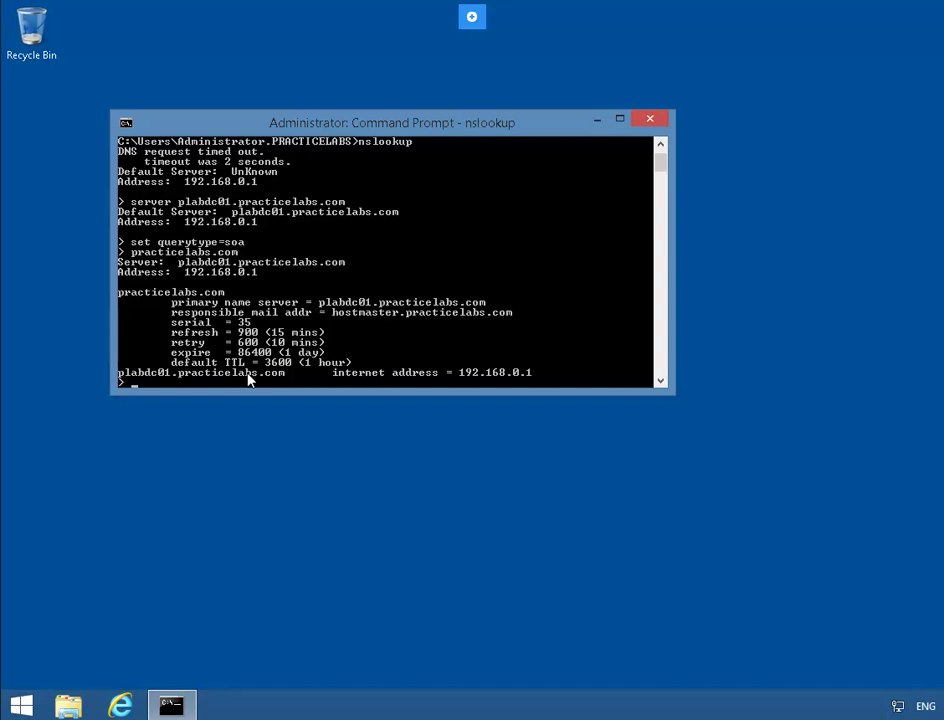
- Set the nslookup query type to a and query practicelabs.com
text(set querytype=a)
key(Return)
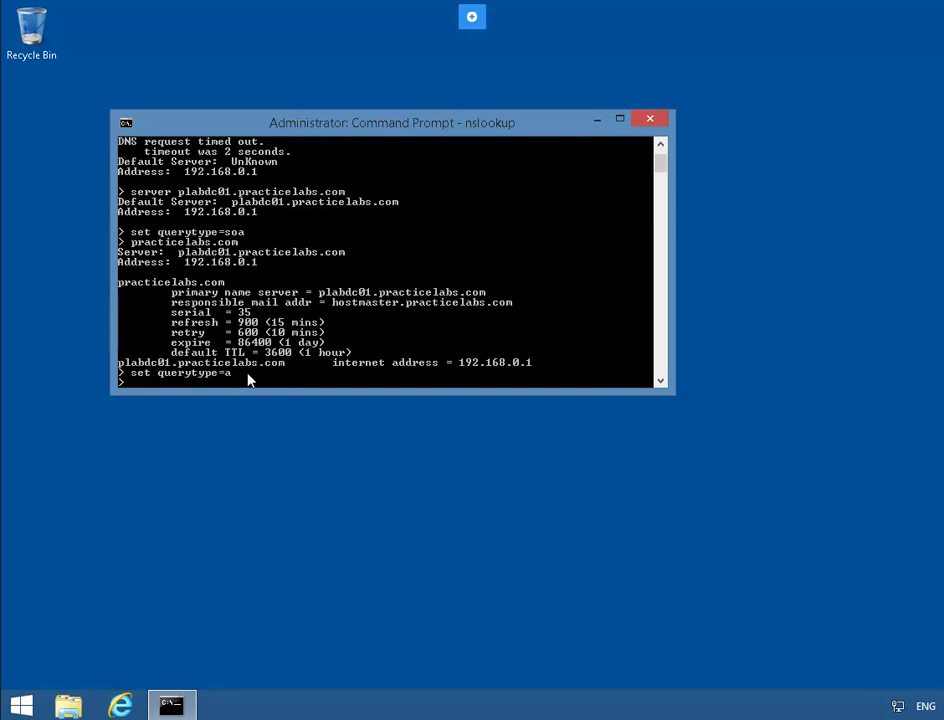
text(practicelabs.com)
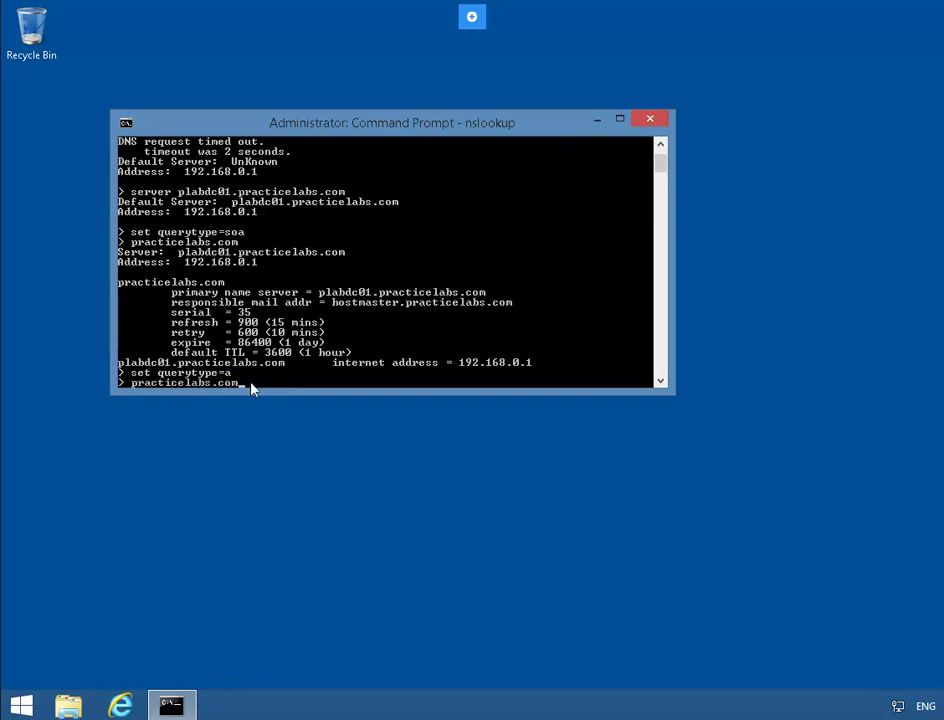
key(Return)
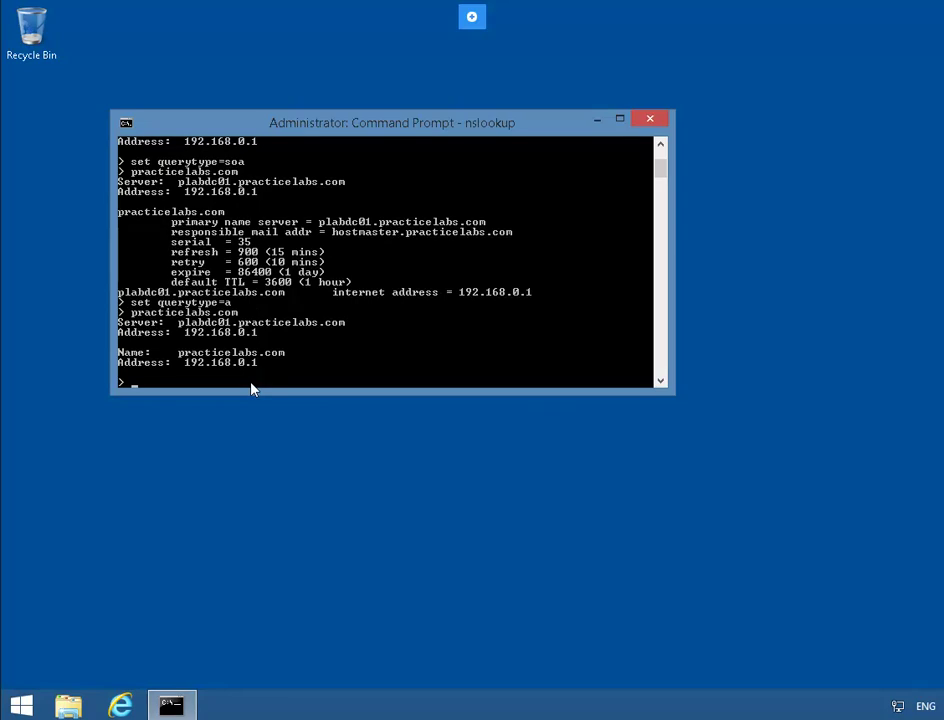
- List the A records of practicelabs.com with ls -t a in nslookup, and close the Command Prompt
text(ls -t a practicelabs.com)
key(Return)
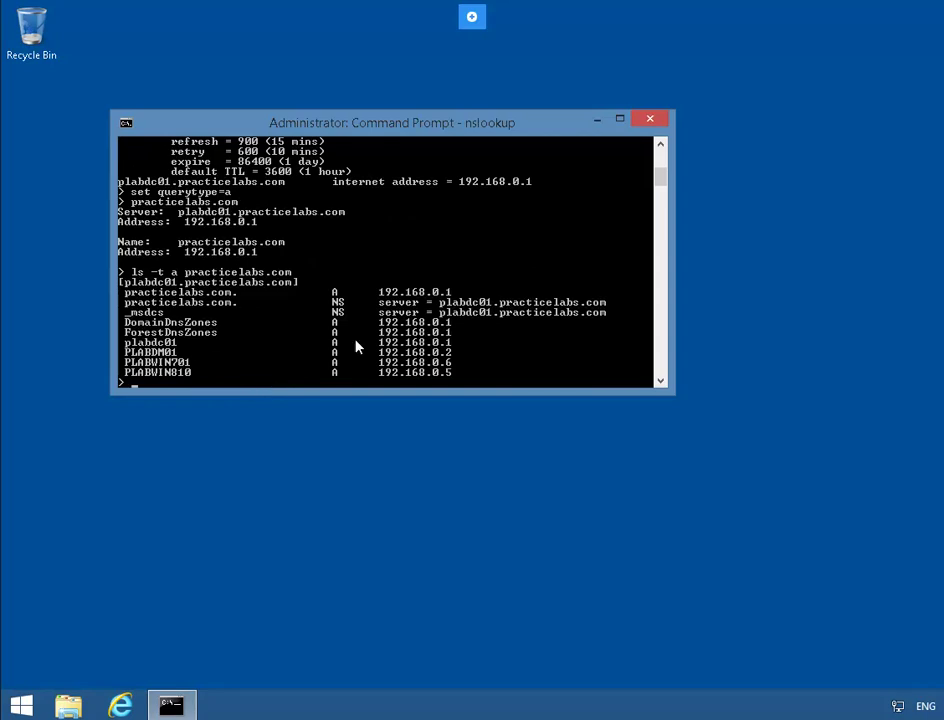
click(655, 125)
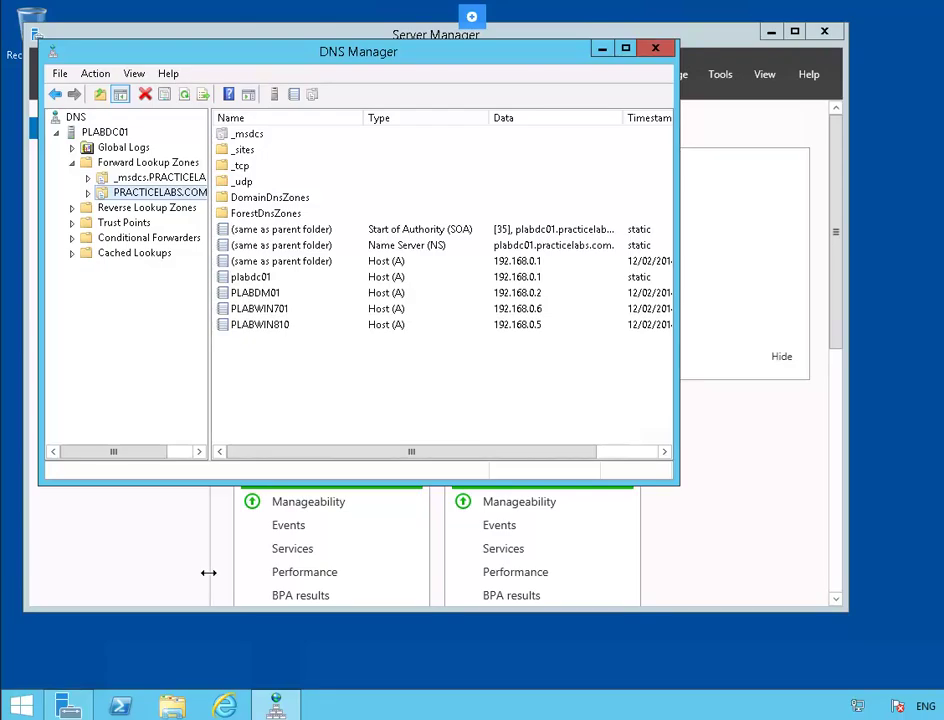
- In DNS Manager, create a CNAME alias DC100 in the PRACTICELABS.COM zone with target host plabdc01.practicelabs.com
right_click(184, 199)
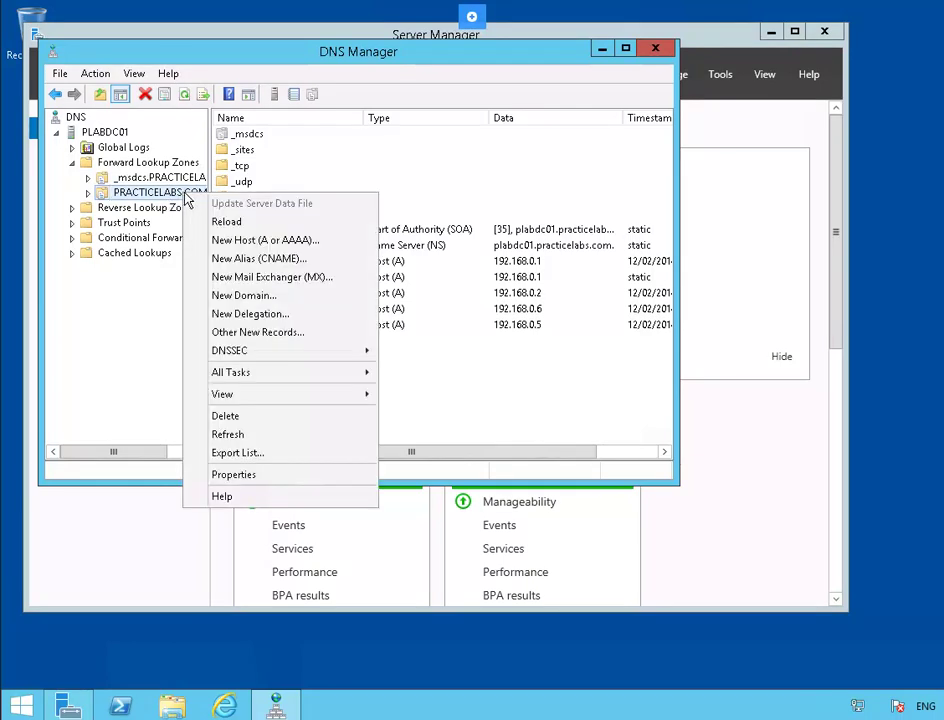
click(311, 259)
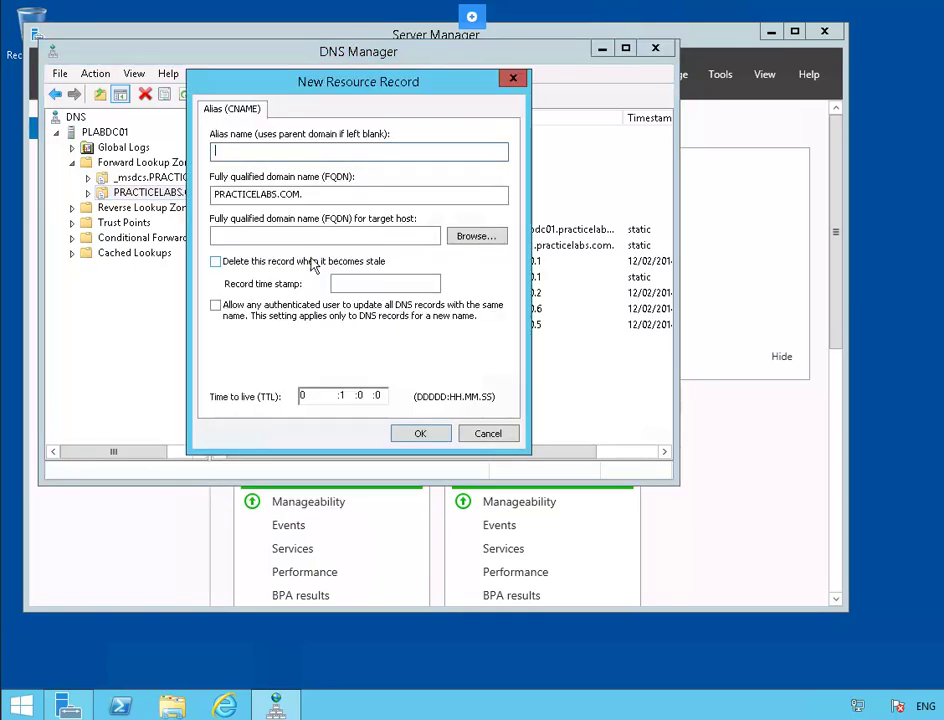
text(DC1)
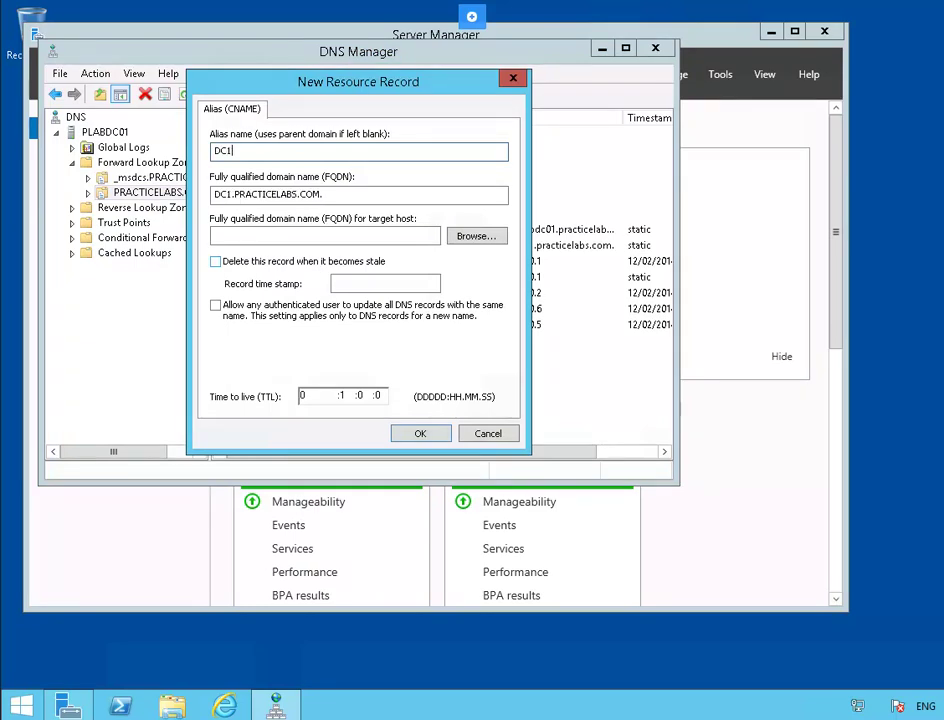
text(00)
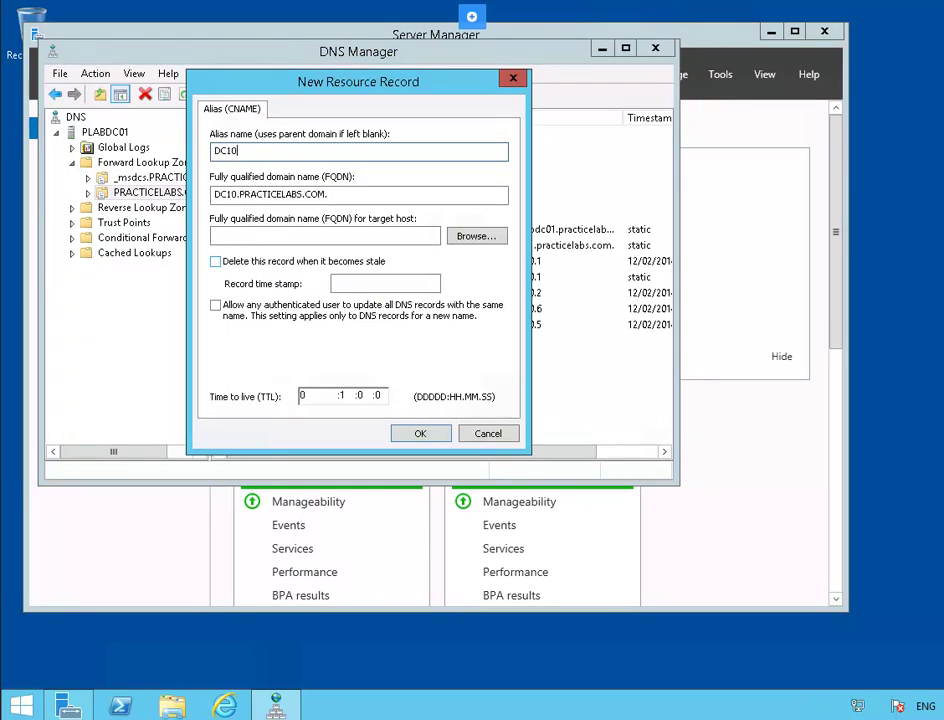
click(246, 234)
text(pl)
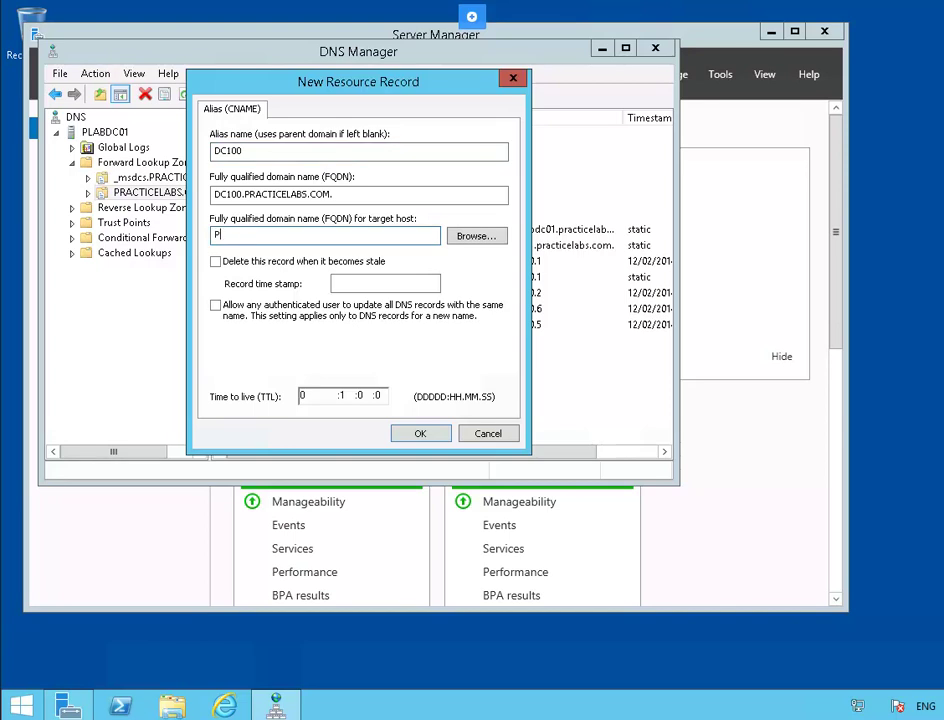
text(abdc01.practicelabs.com)
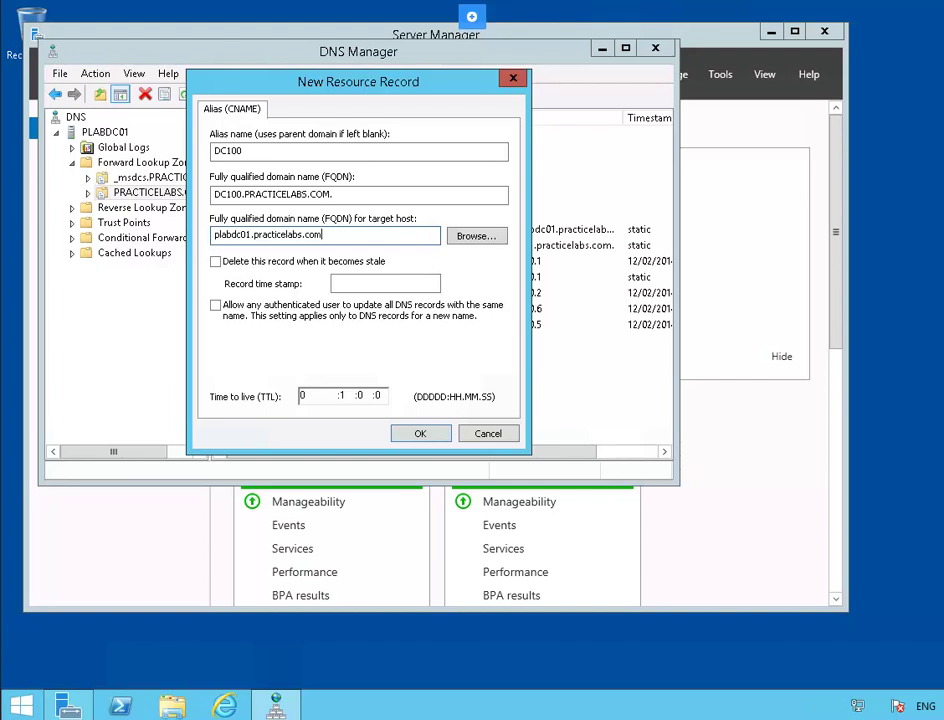
click(419, 434)
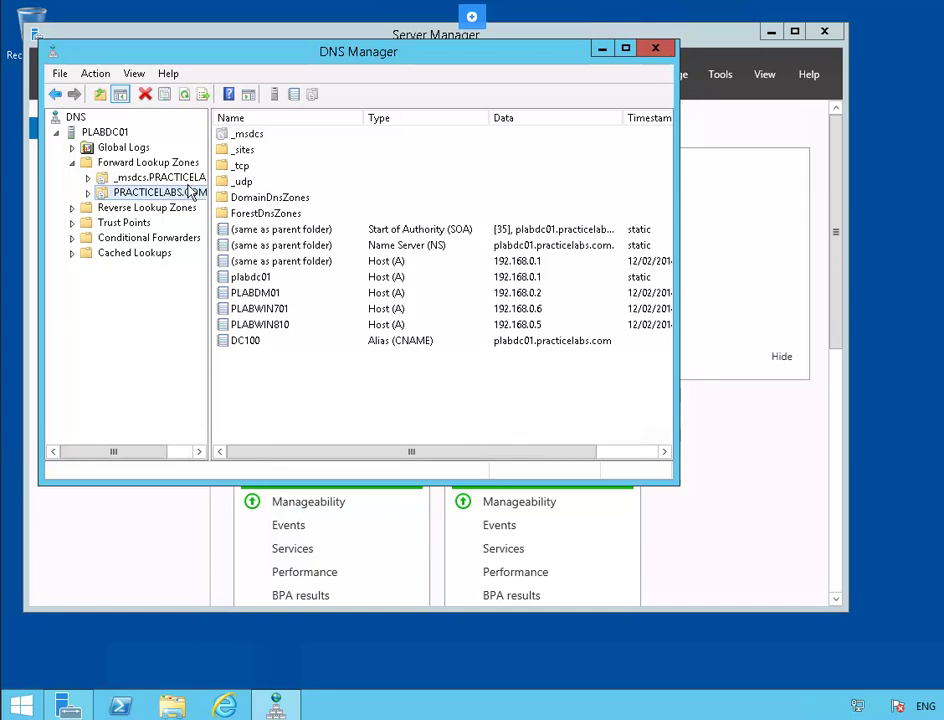
- Create a mail exchanger record MAILHOST1 in the PRACTICELABS.COM zone with mail server mailhost1.practicelabs.com
right_click(181, 197)
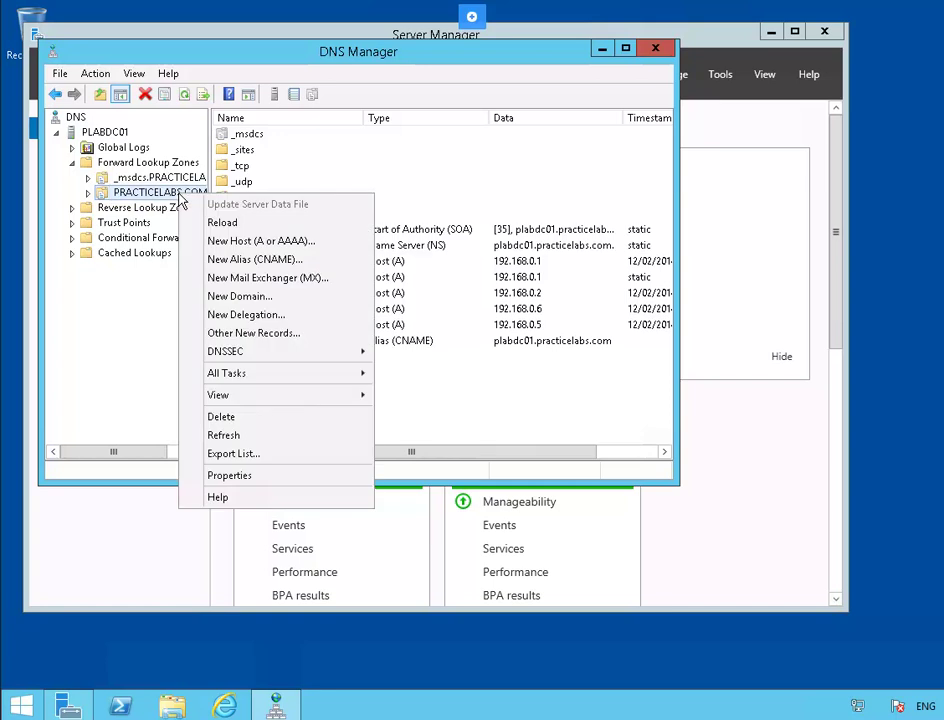
click(342, 280)
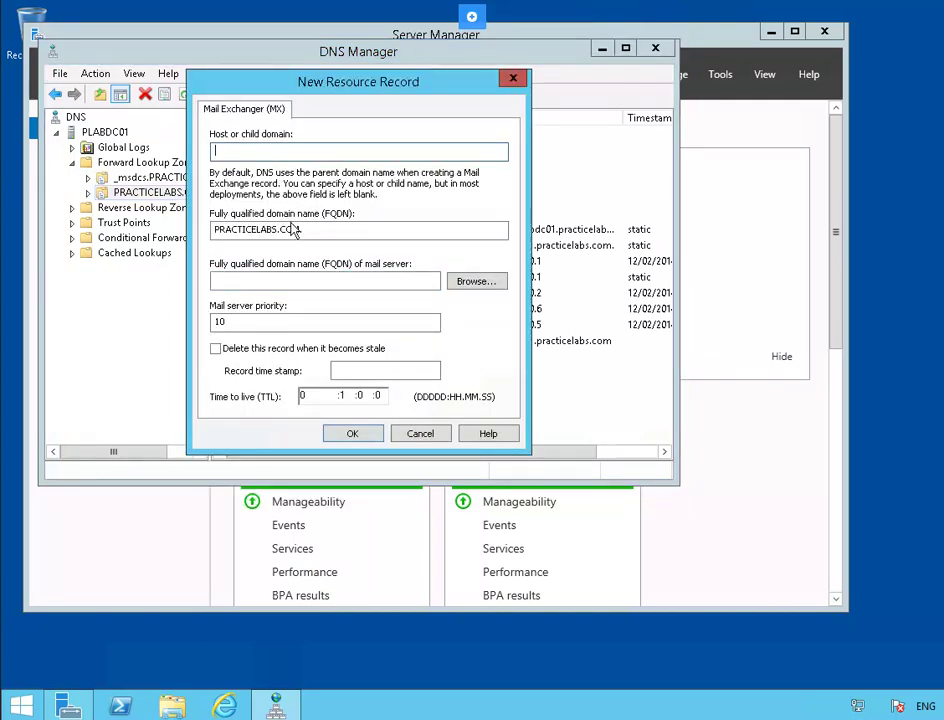
text(MAIL)
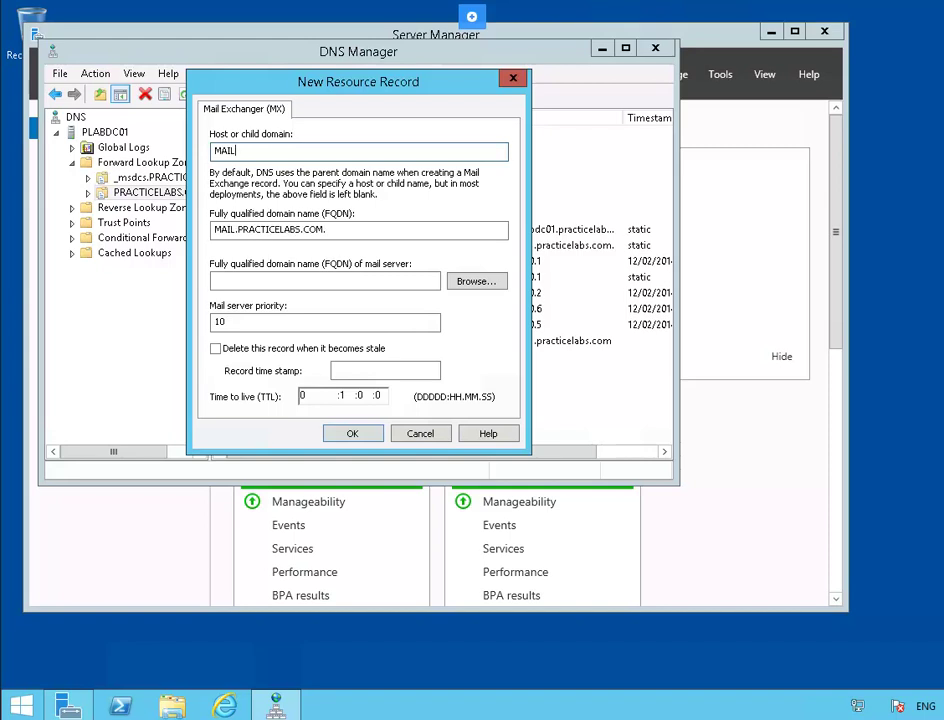
text(HOST1)
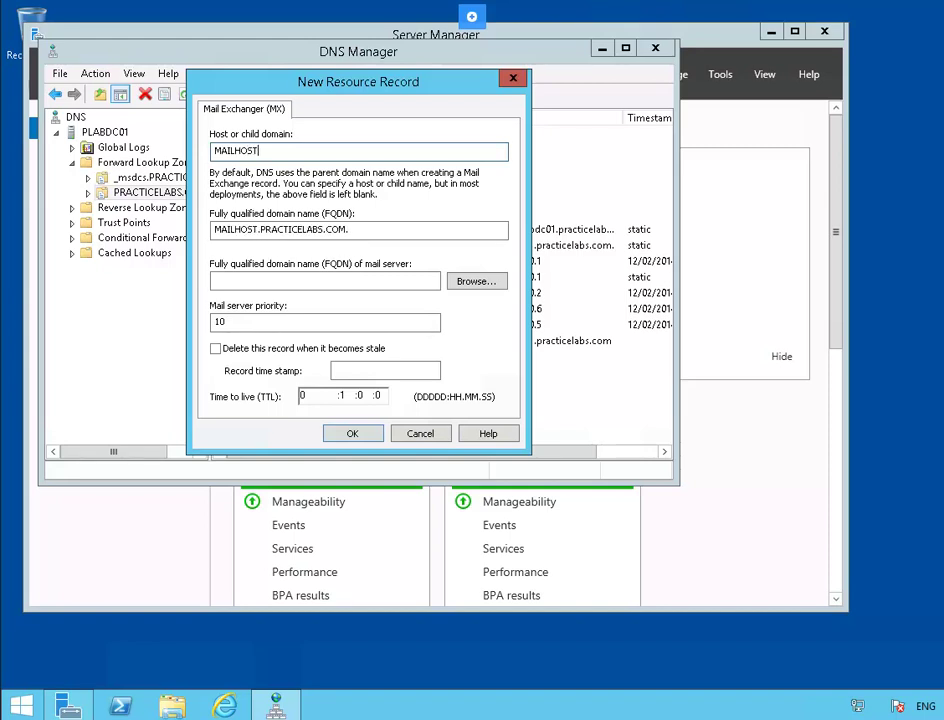
key(Tab)
key(Tab)
text(mailhost1.practicelabs.com)
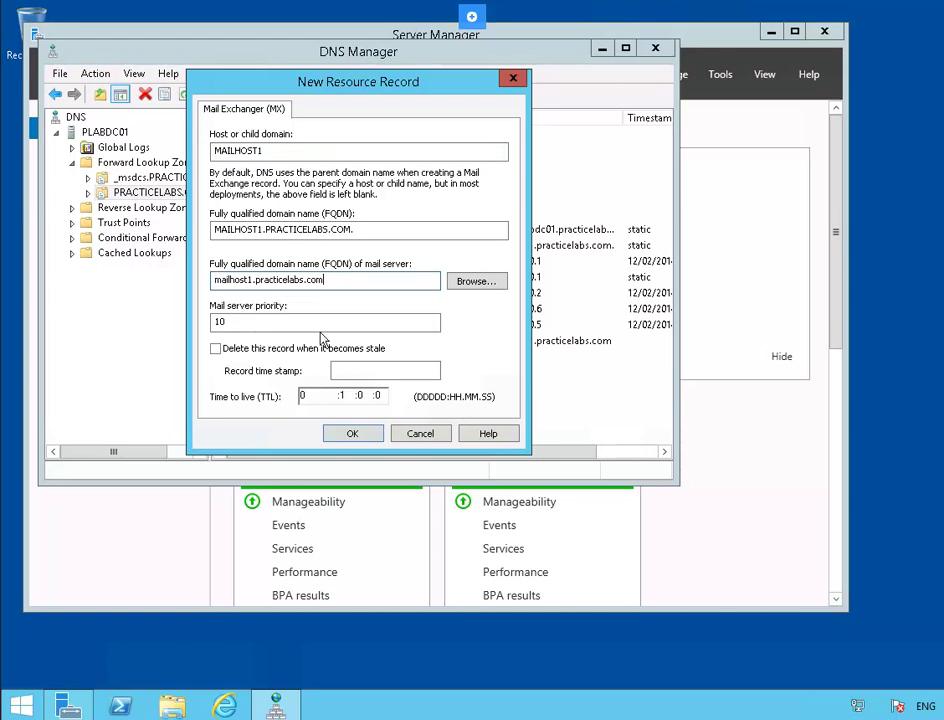
click(350, 437)
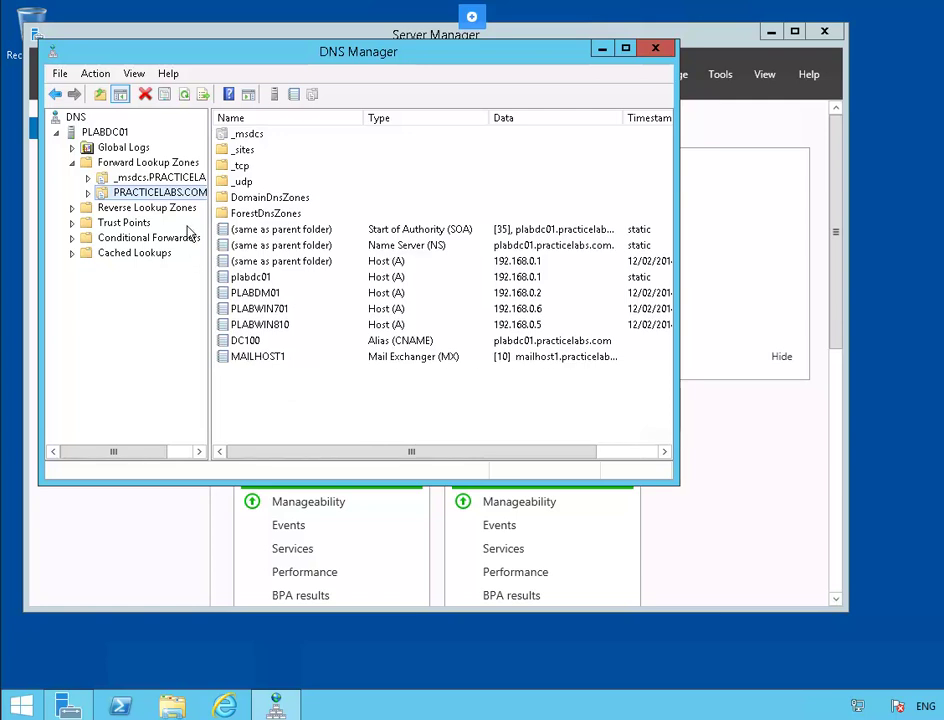
- Add a host record mailhost1 with IP address 192.168.0.27 to the PRACTICELABS.COM zone
right_click(178, 194)
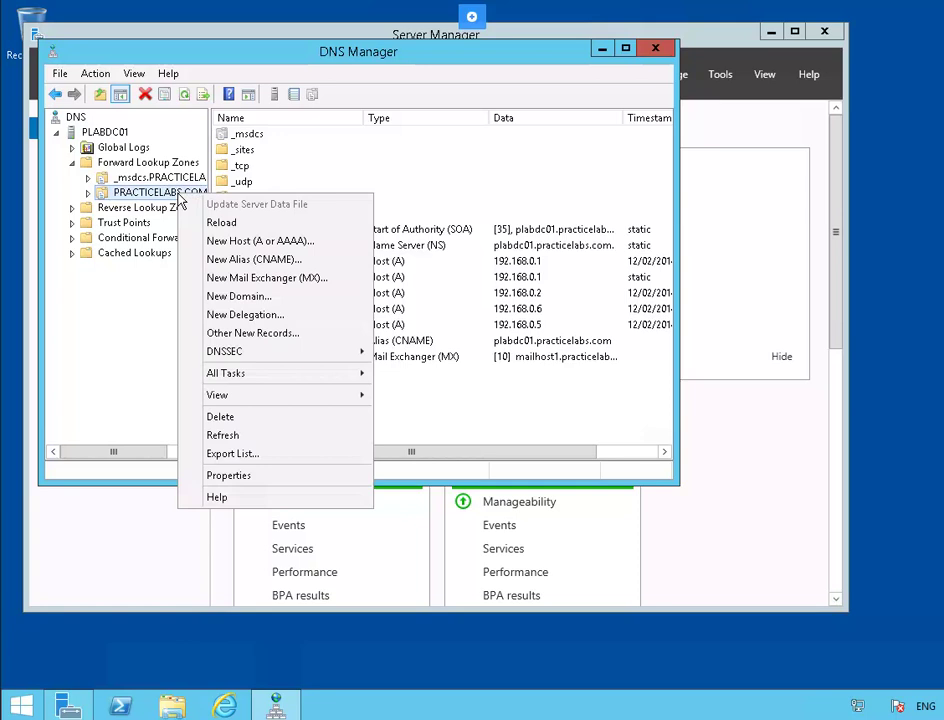
click(336, 250)
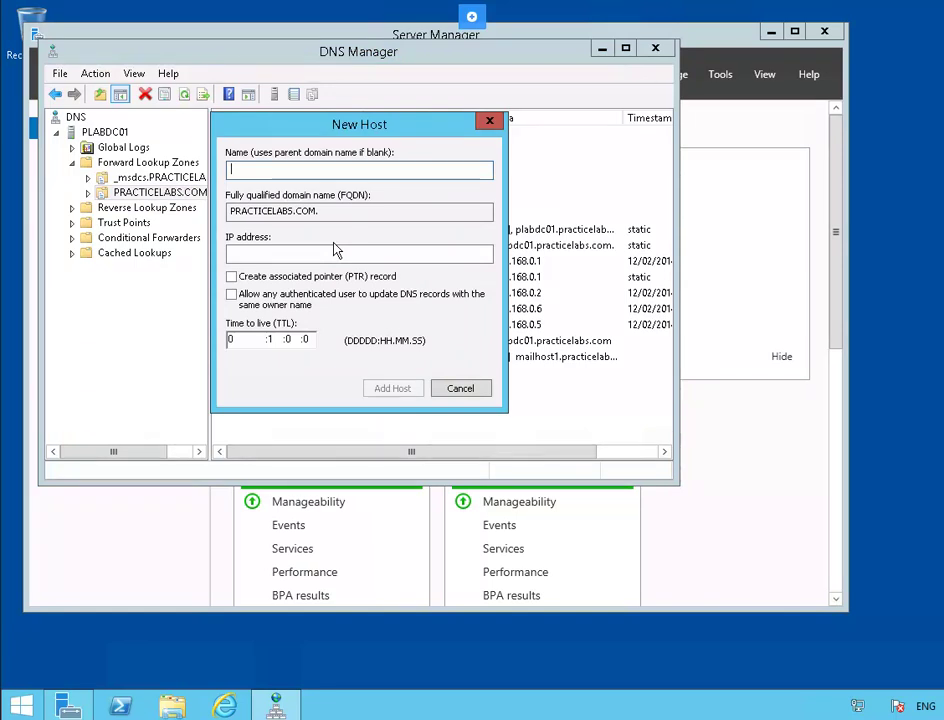
text(mailhos)
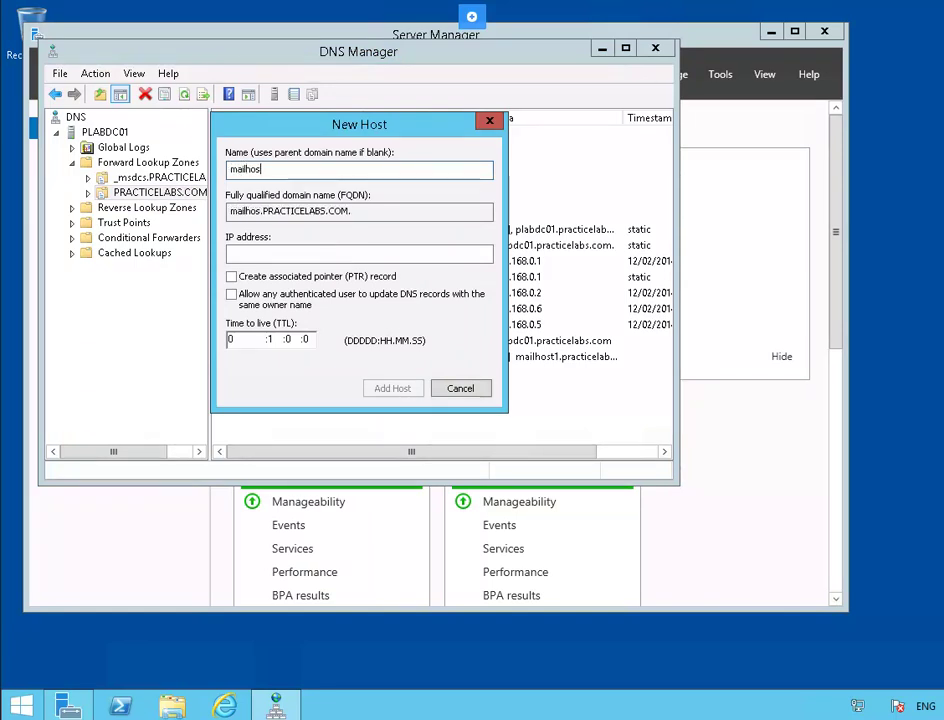
text(t1)
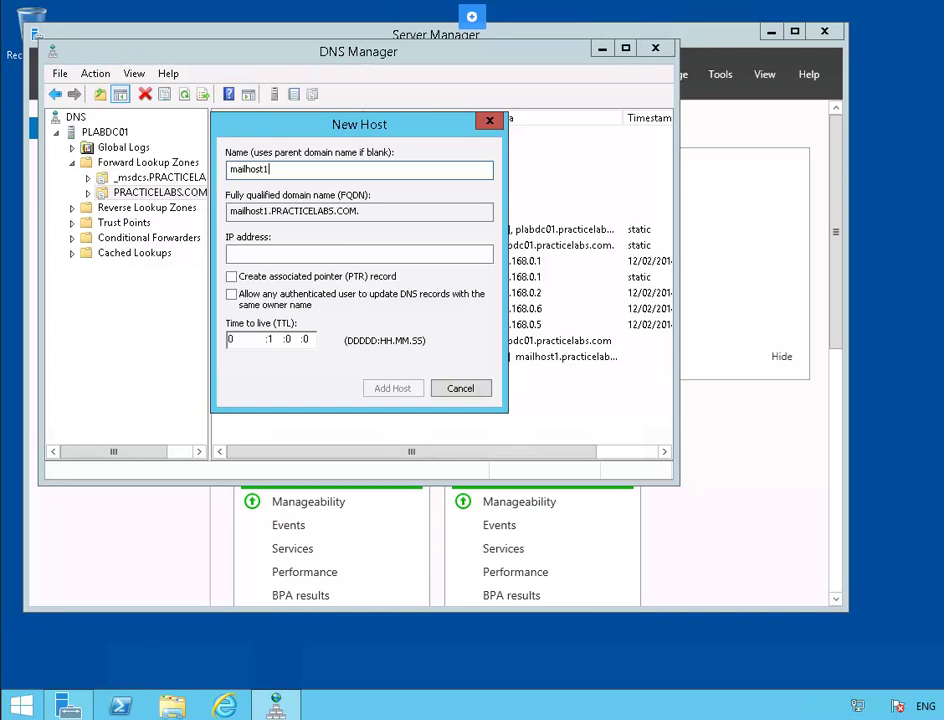
click(390, 254)
text(19)
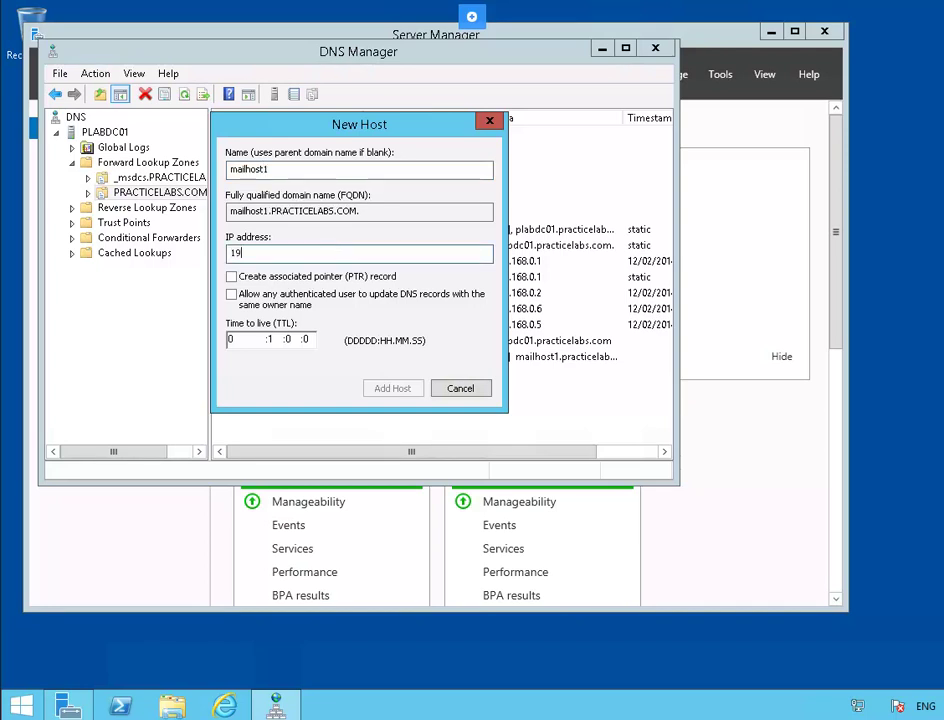
text(2.168.0.27)
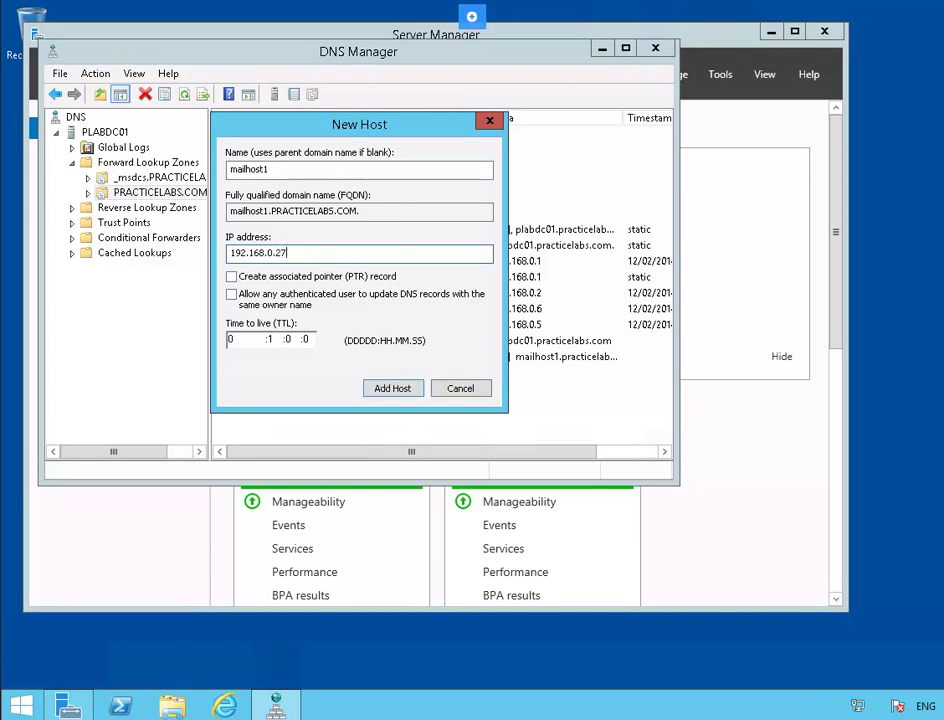
click(391, 388)
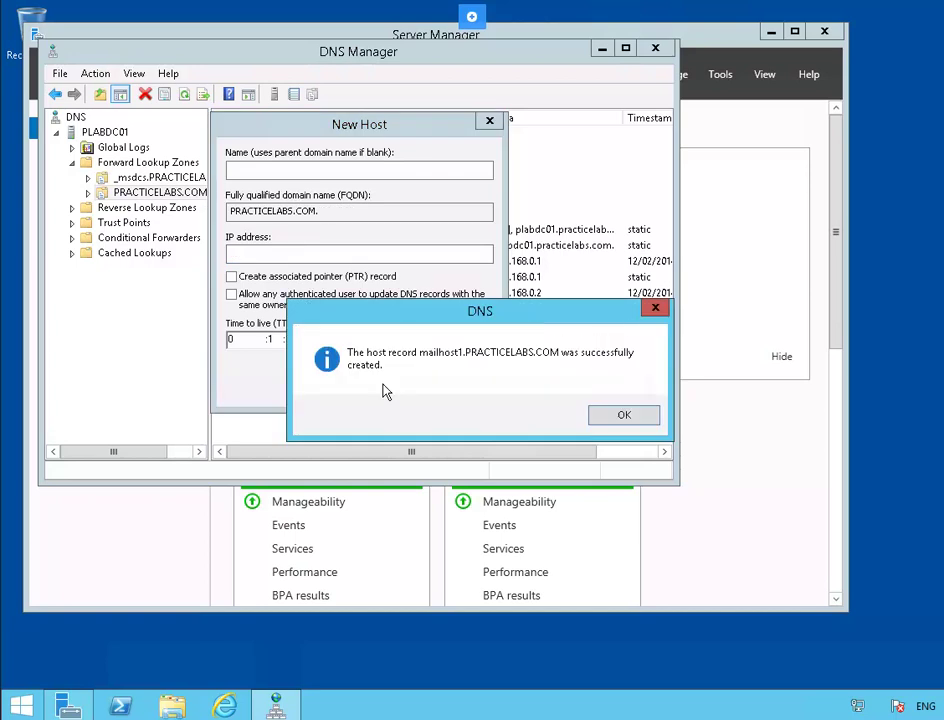
click(616, 418)
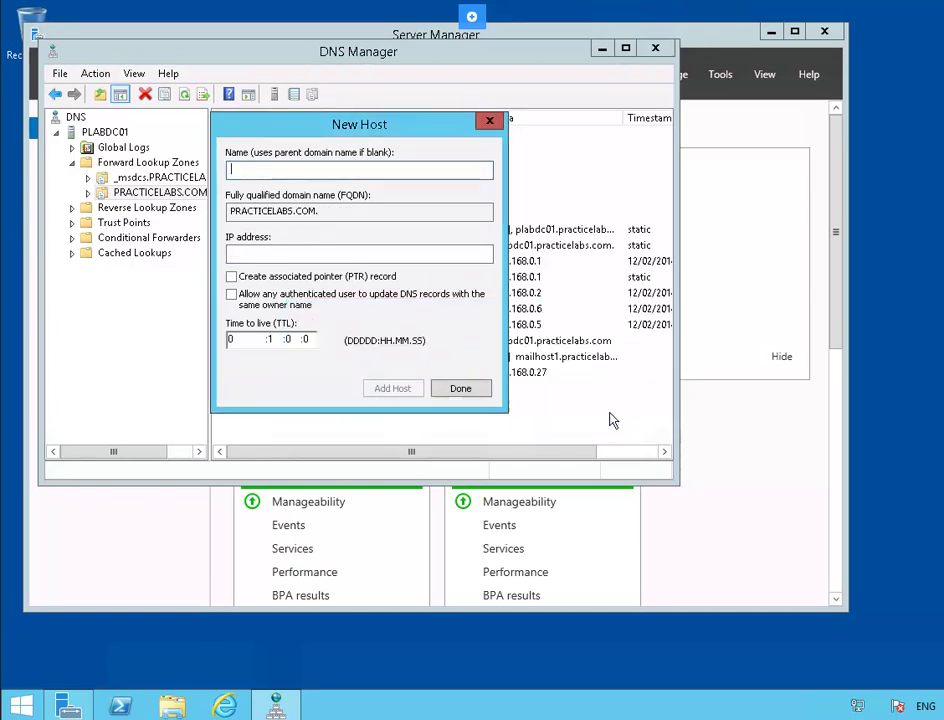
click(460, 388)
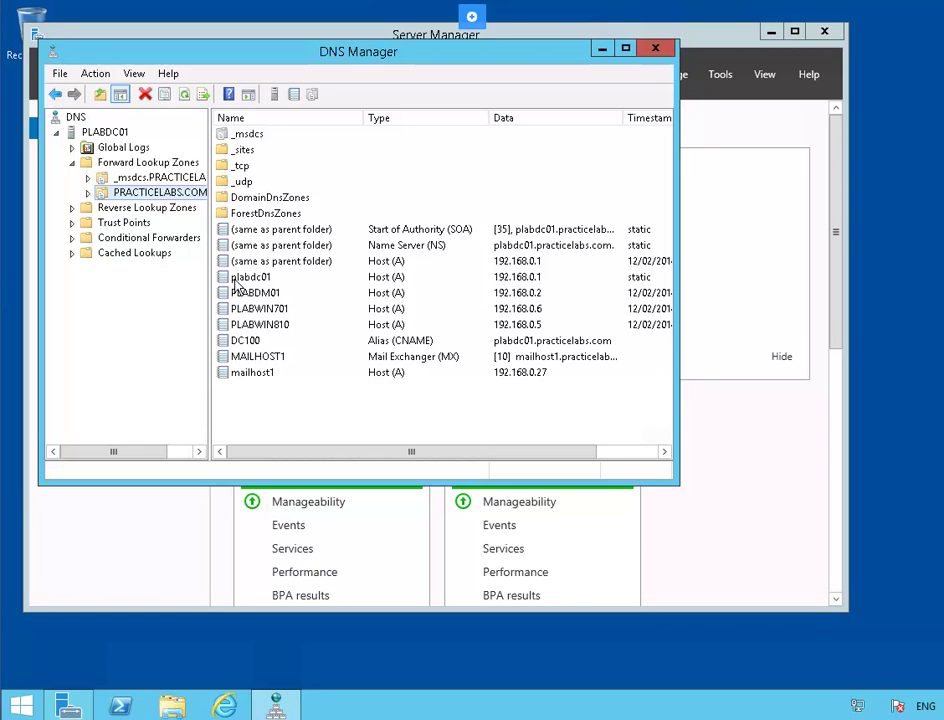
- Configure the PRACTICELABS.COM zone to scavenge stale resource records with no-refresh and refresh intervals of 10 days
click(186, 203)
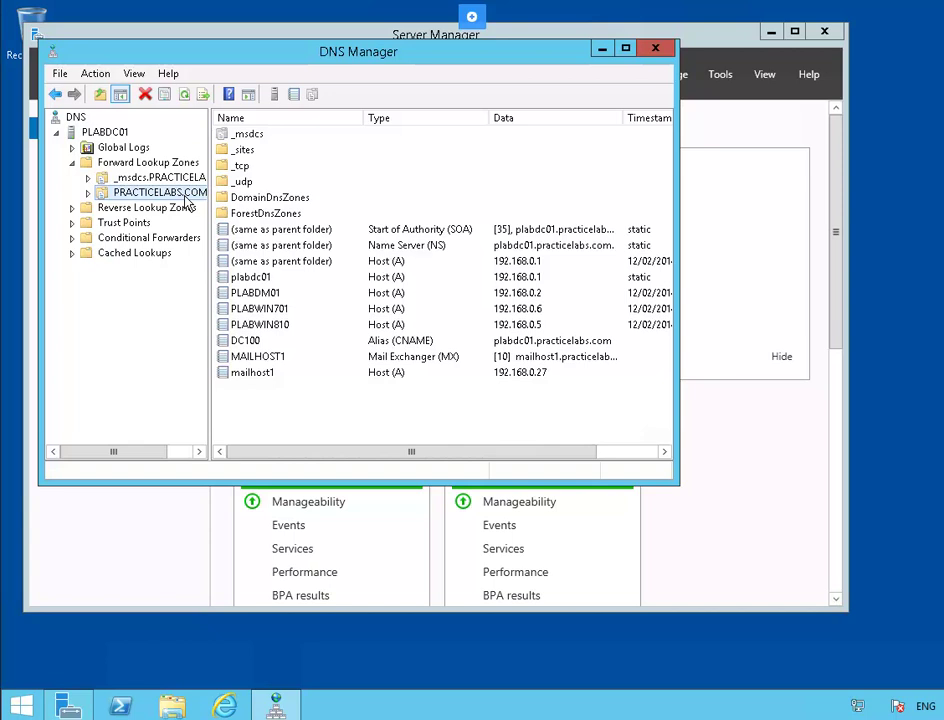
right_click(186, 203)
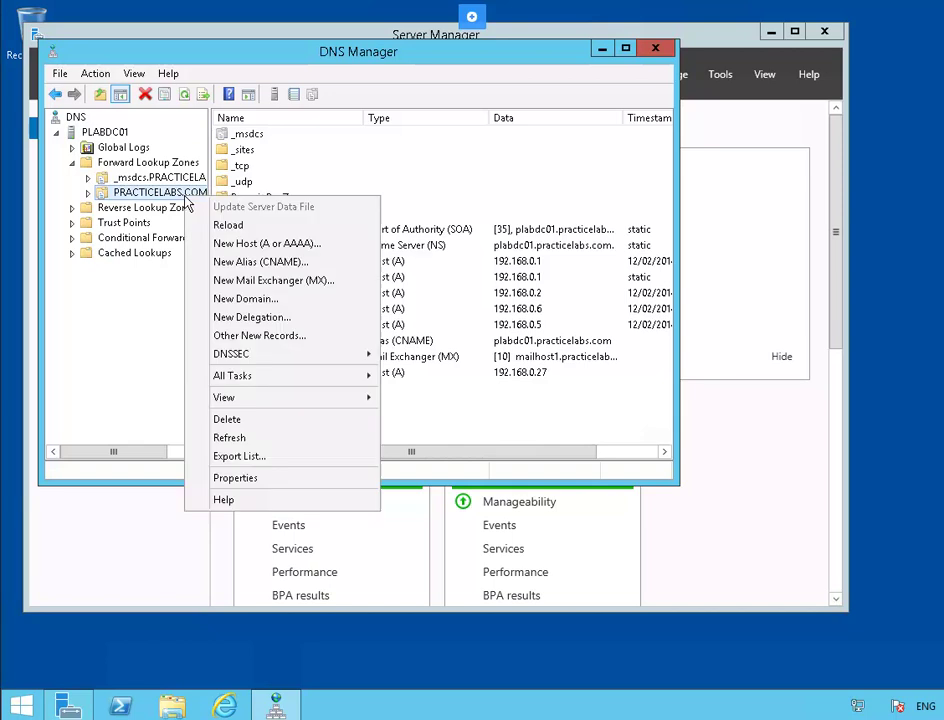
click(296, 482)
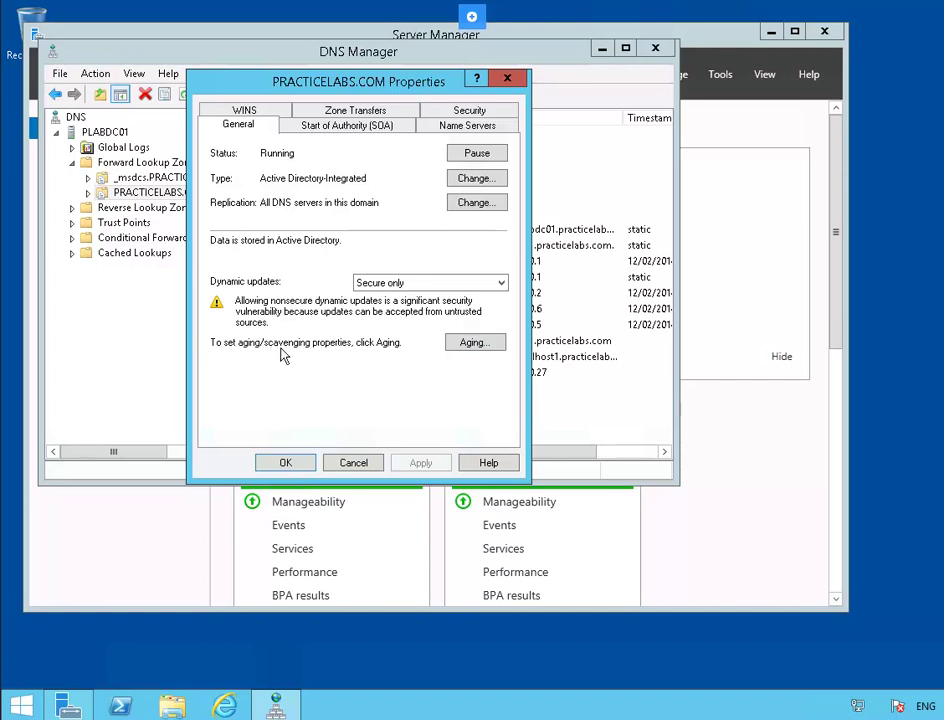
click(494, 345)
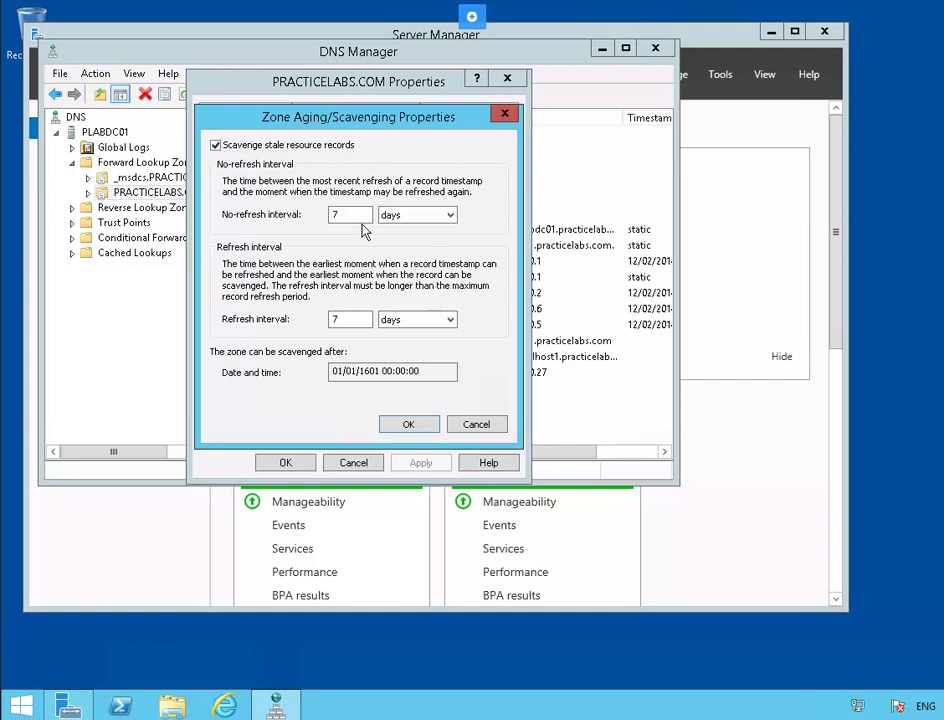
drag(354, 215, 313, 218)
text(10)
drag(360, 320, 309, 319)
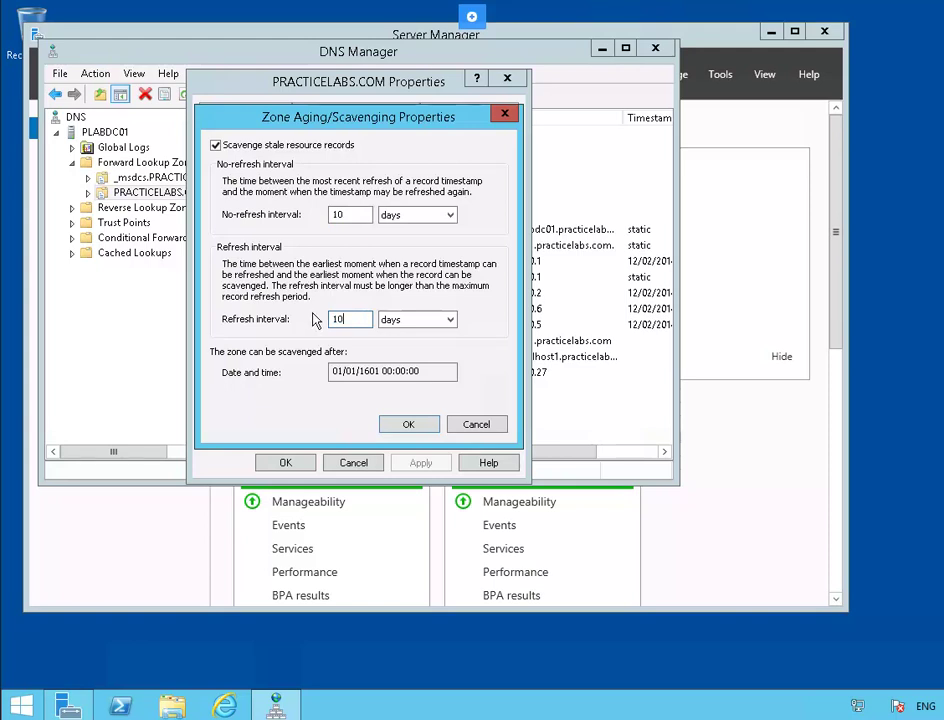
click(404, 424)
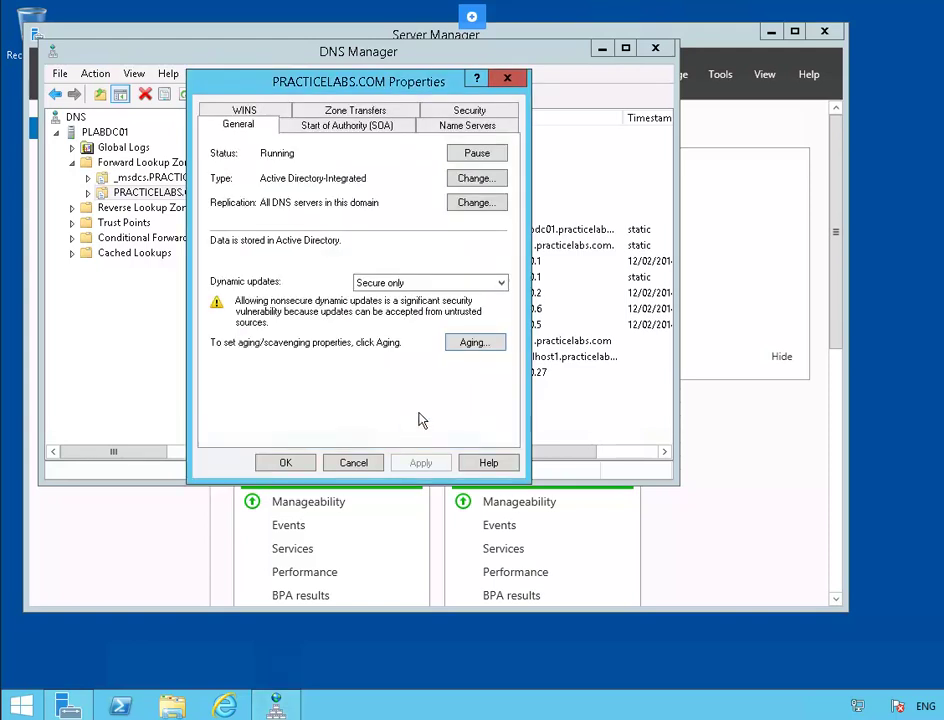
click(285, 462)
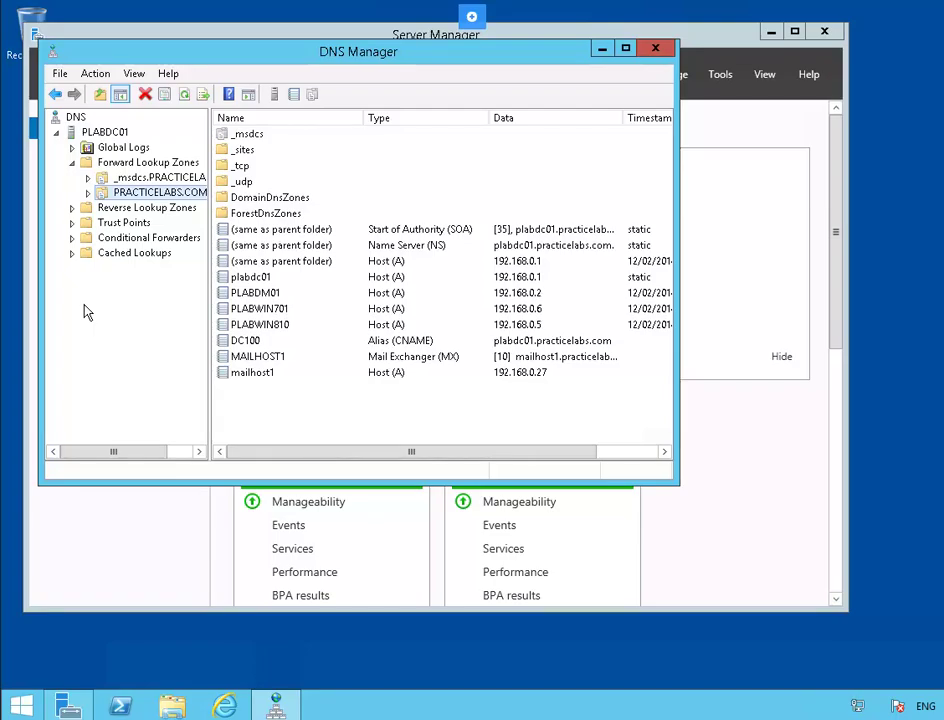
- Open the properties of the PRACTICELABS.COM forward lookup zone in DNS Manager
right_click(188, 201)
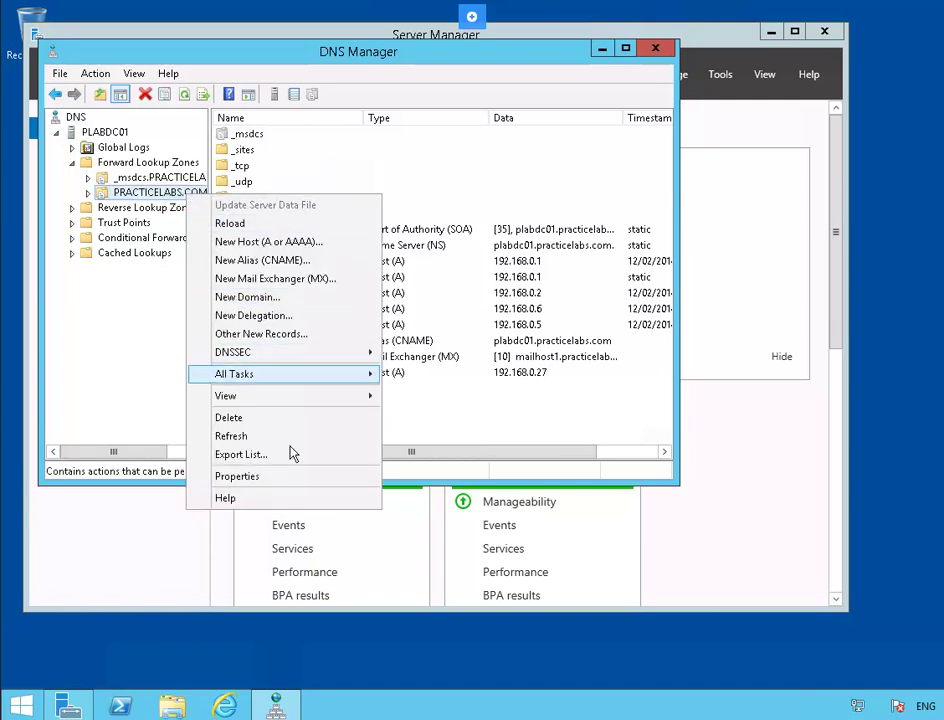
click(312, 487)
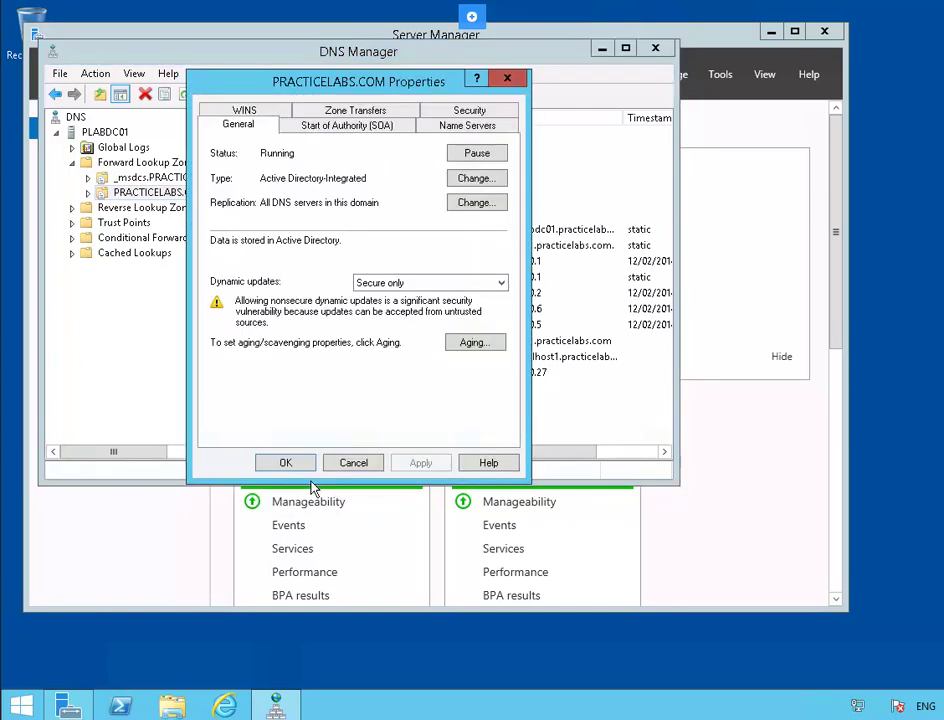
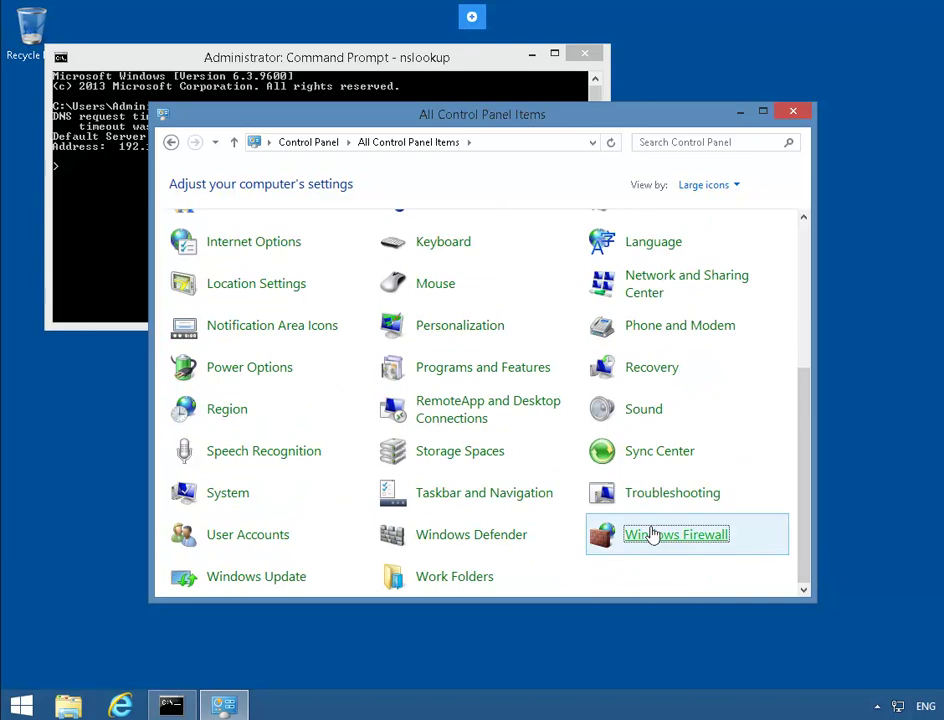
- In the client's Windows Firewall with Advanced Security, enable the Public profile inbound rule Remote Desktop - User Mode (TCP-In)
click(655, 536)
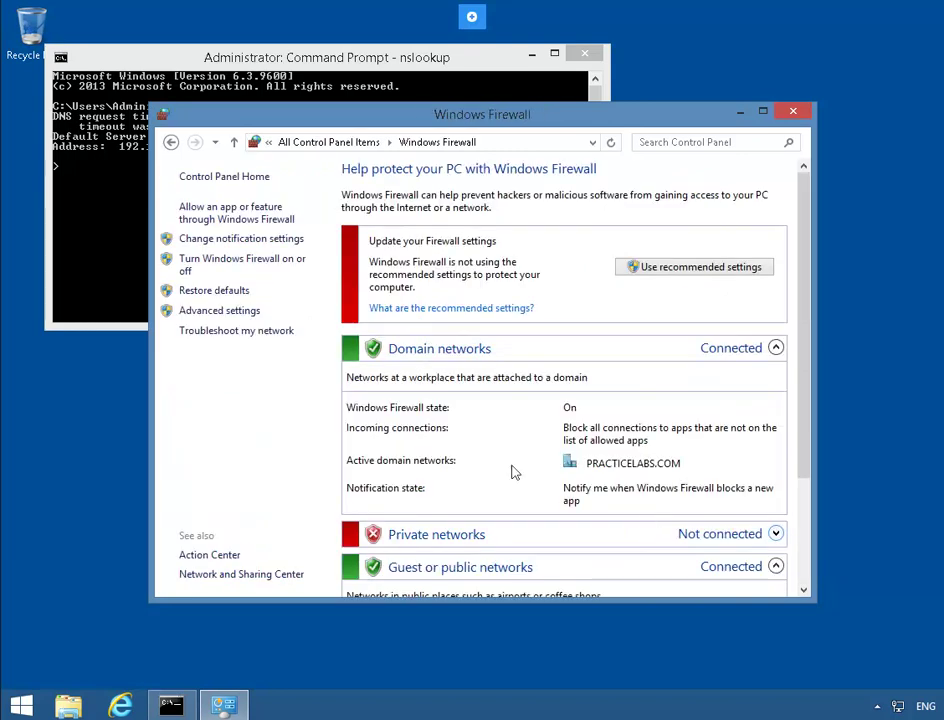
click(211, 311)
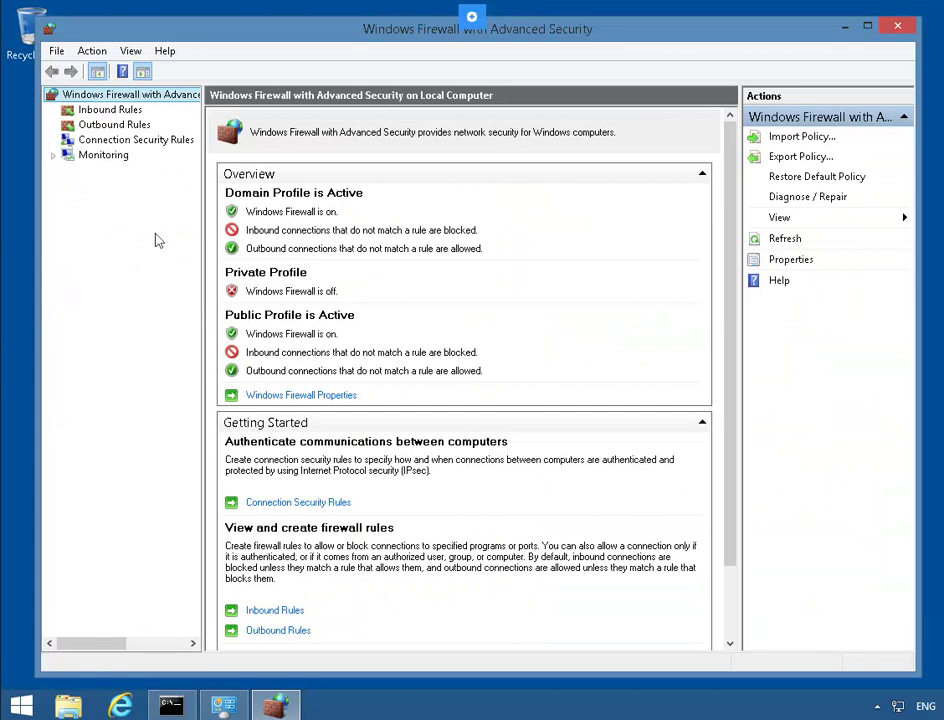
click(126, 115)
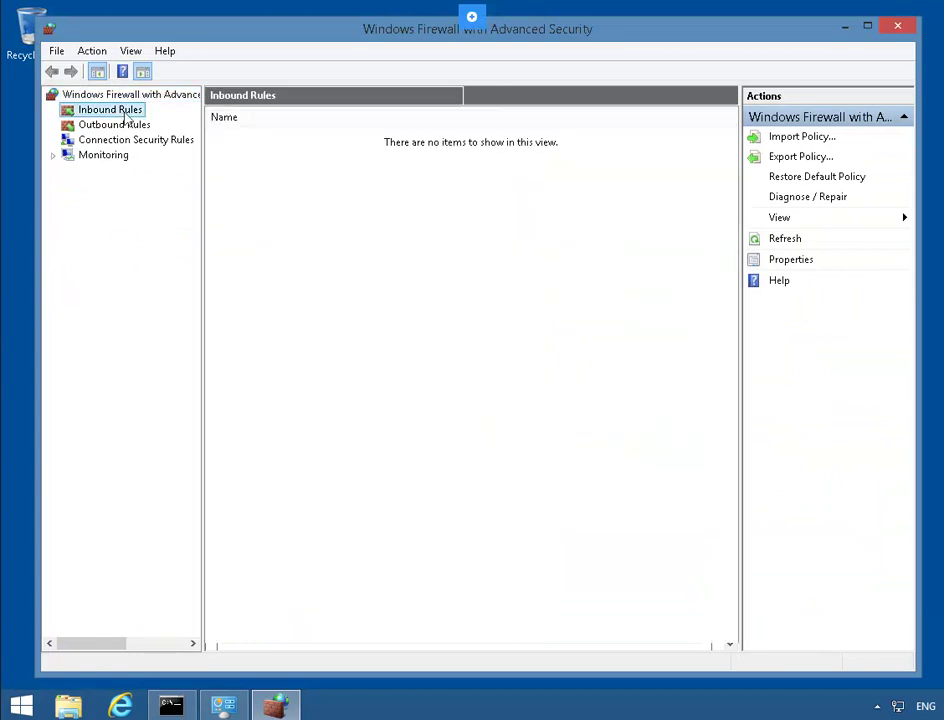
scroll(126, 115, down, 20)
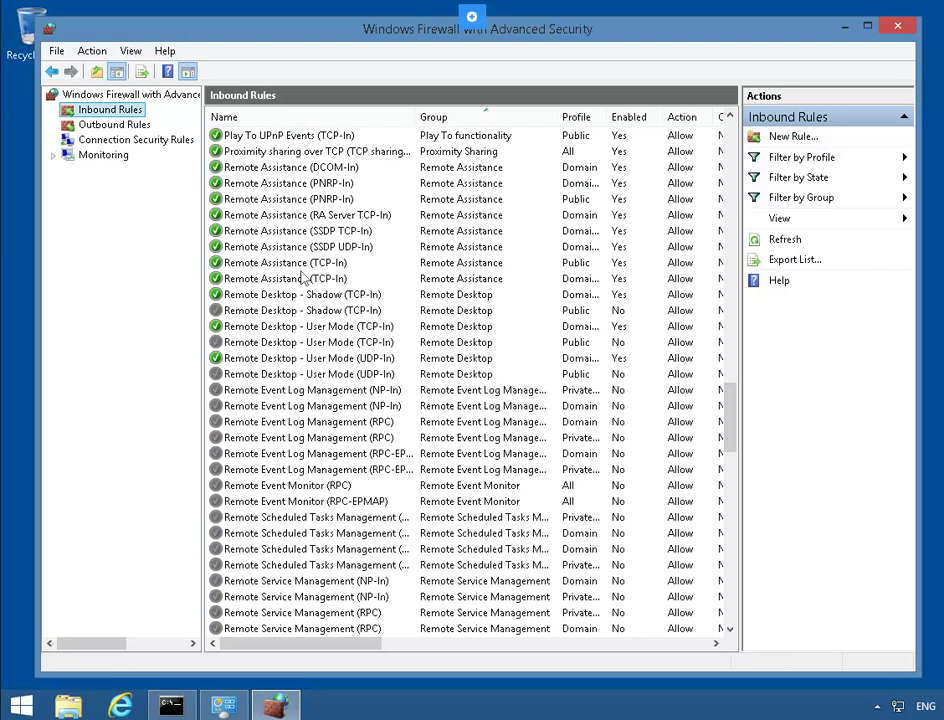
click(369, 326)
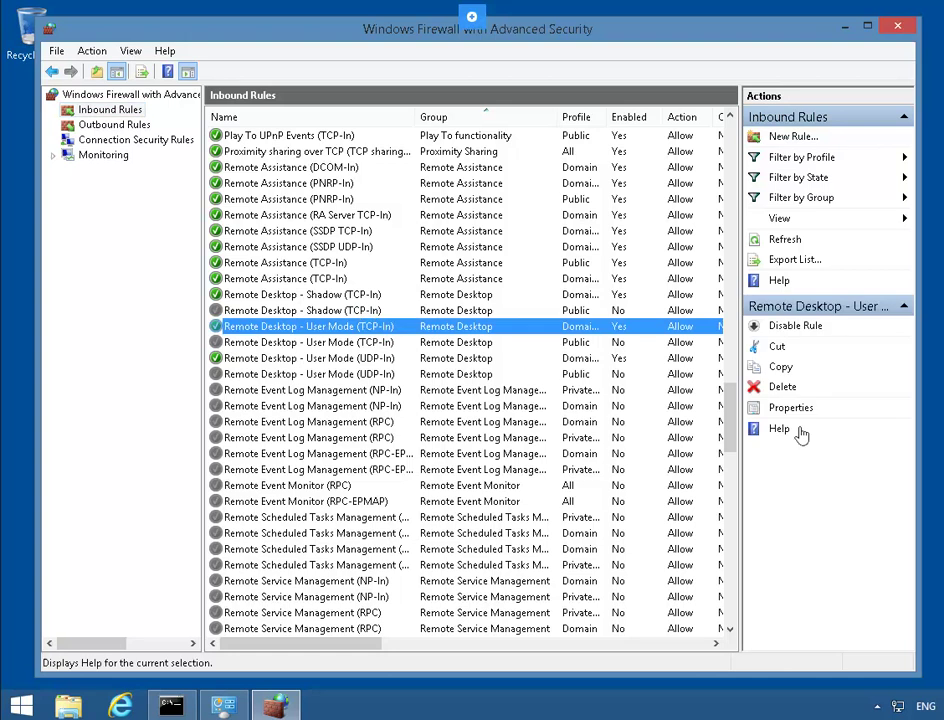
key(Down)
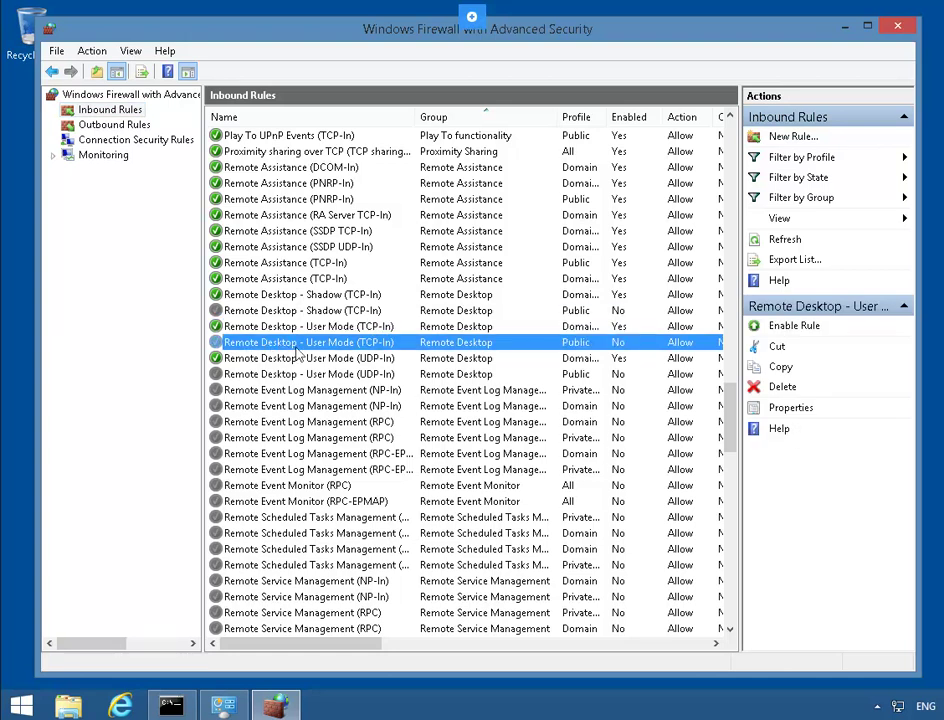
right_click(407, 346)
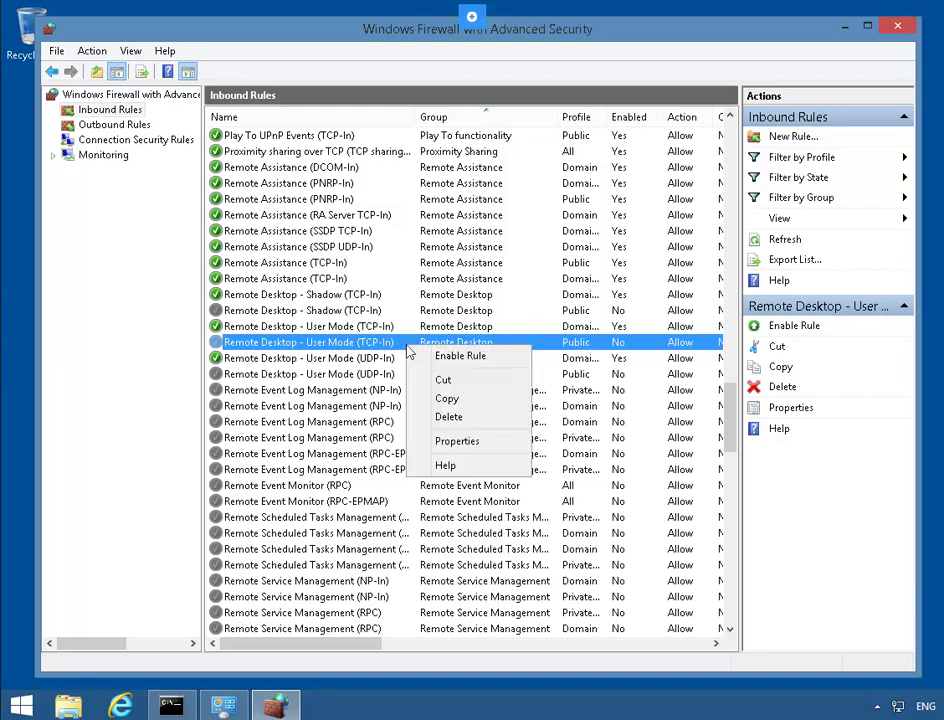
click(499, 358)
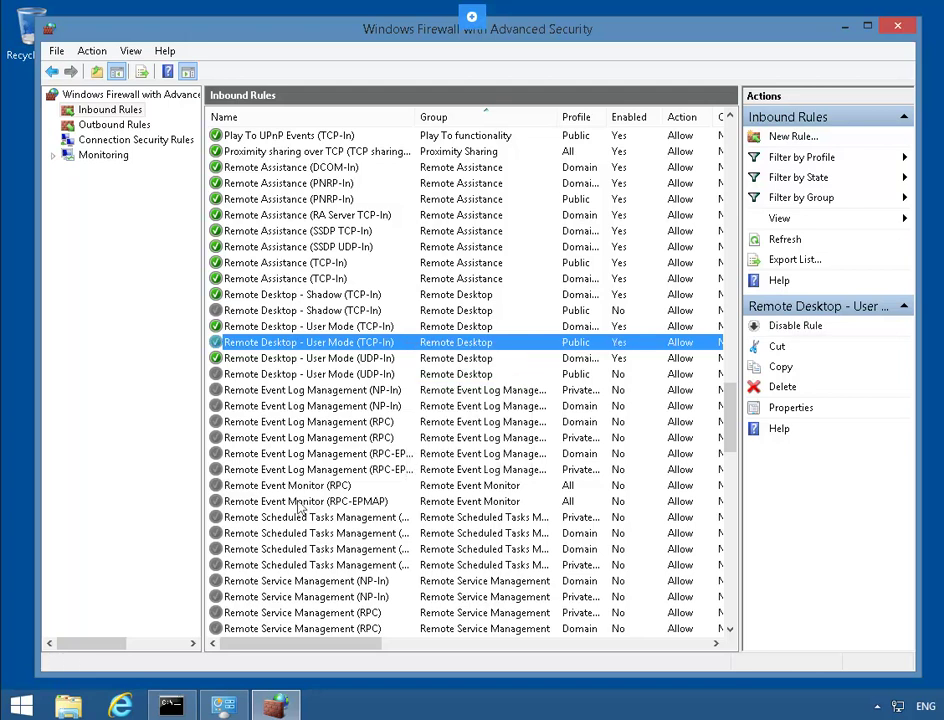
- Start Windows PowerShell on the client and remove the computer from the domain with Remove-Computer, confirming with y
click(22, 708)
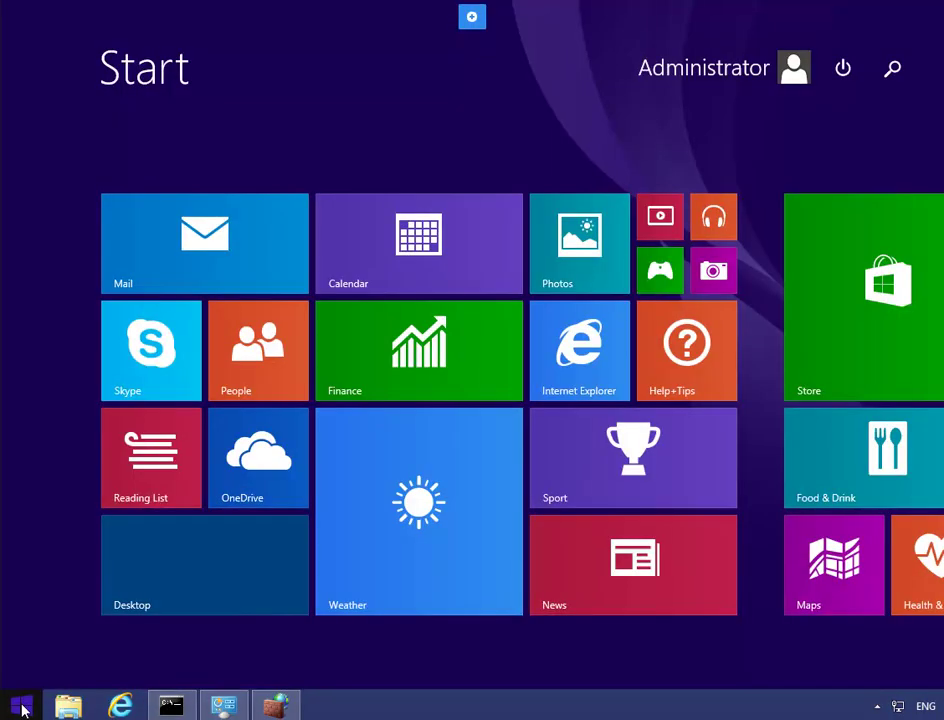
text(powerShell)
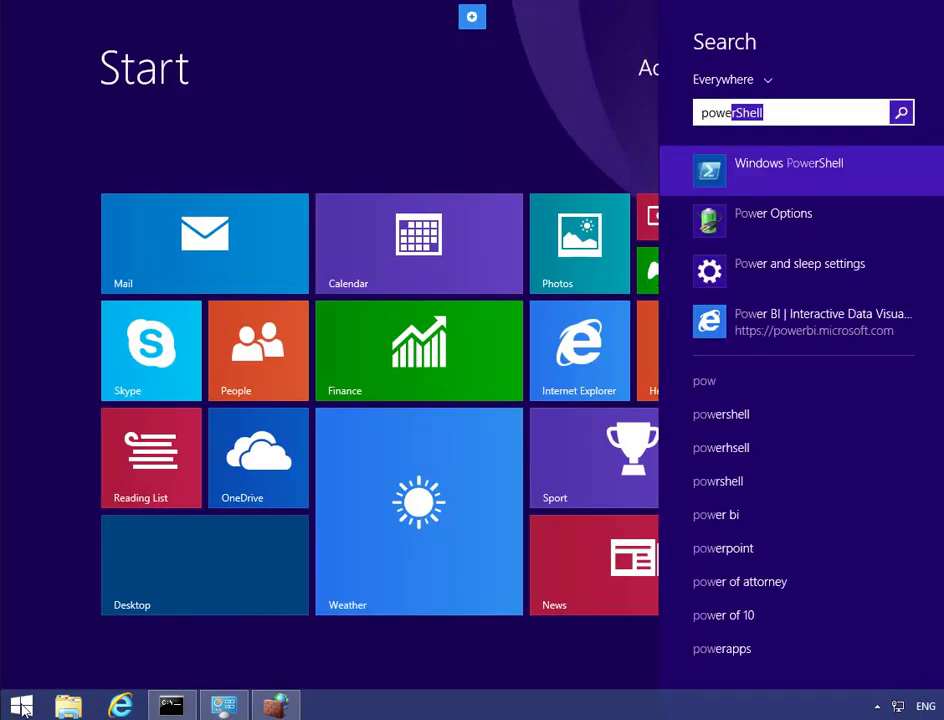
key(Return)
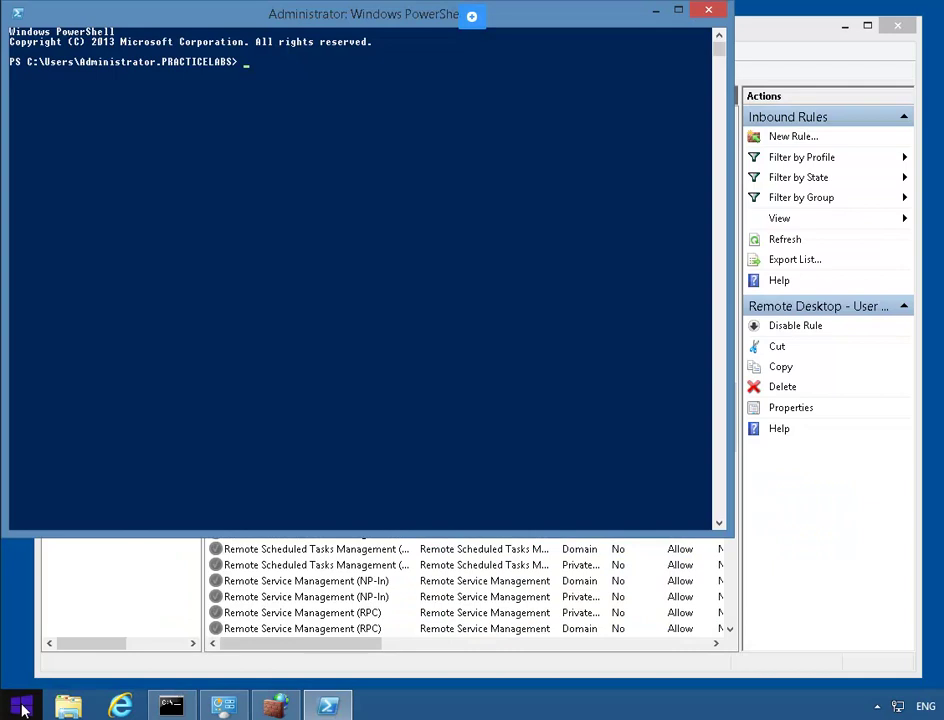
text(remov)
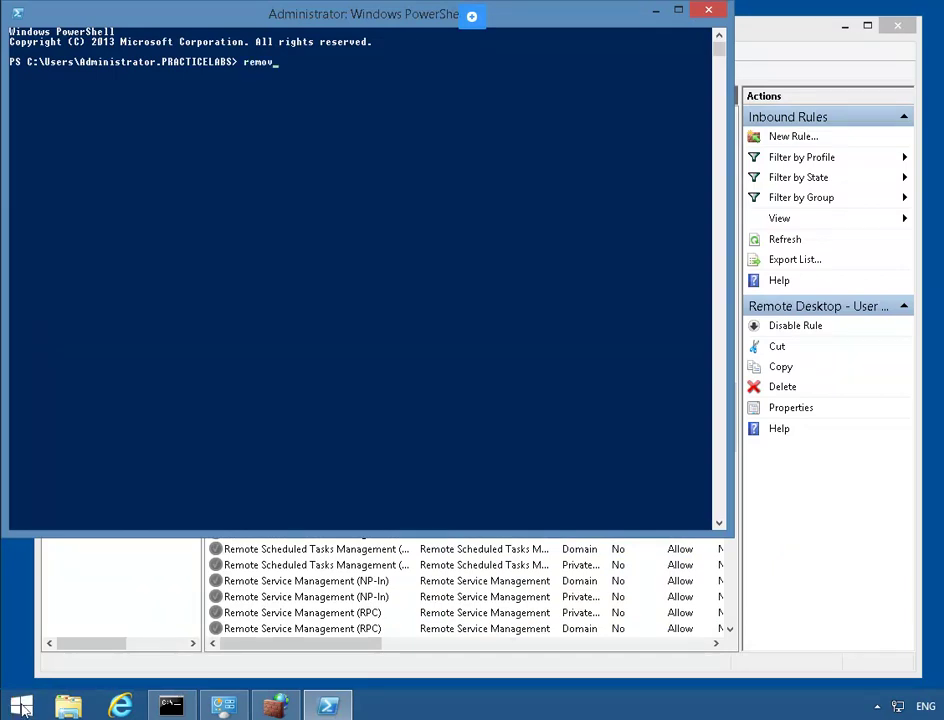
key(Tab)
key(Tab)
key(Tab)
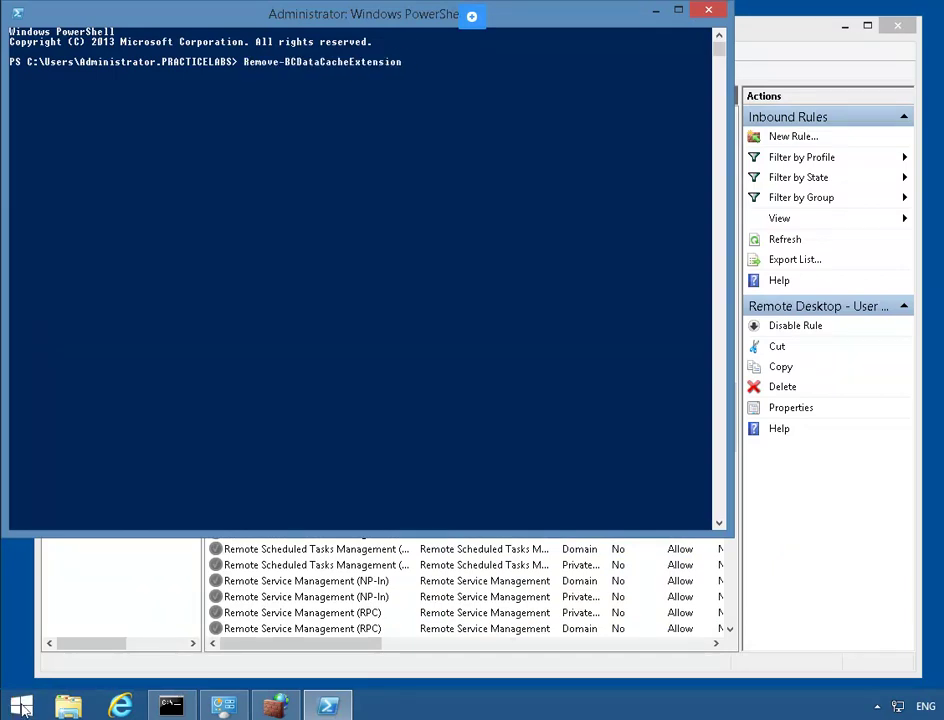
key(Tab)
key(Tab)
key(Tab)
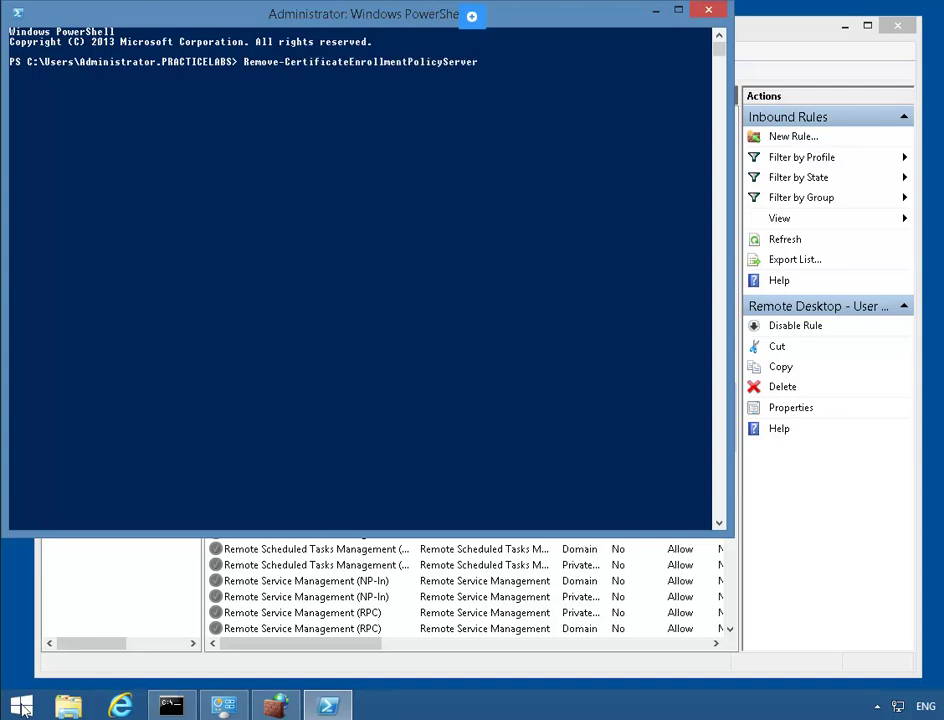
key(Tab)
key(Tab)
key(Tab)
key(Tab)
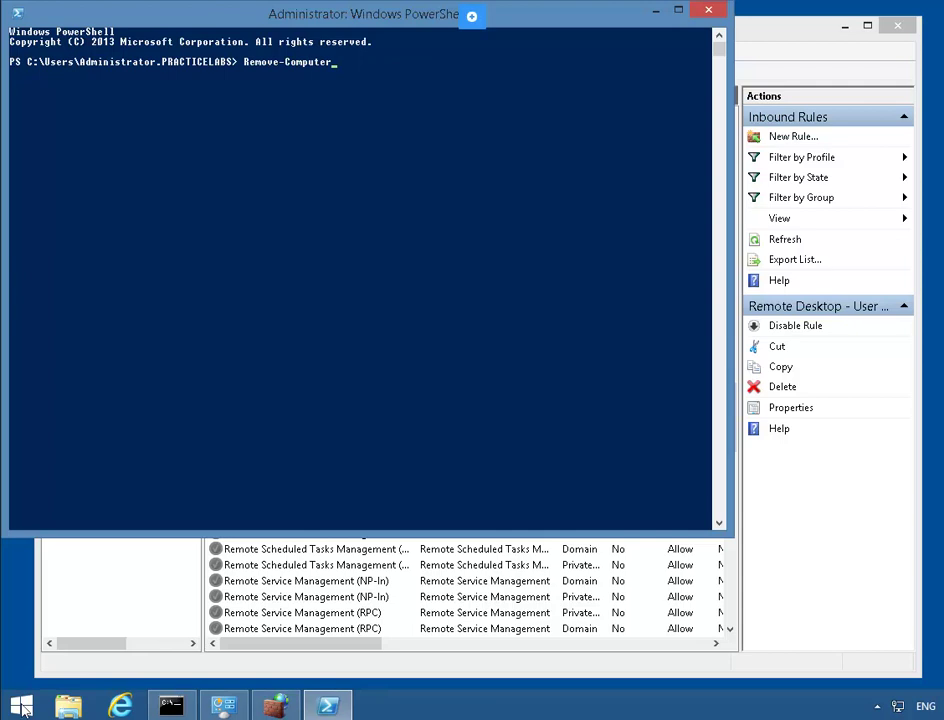
key(Return)
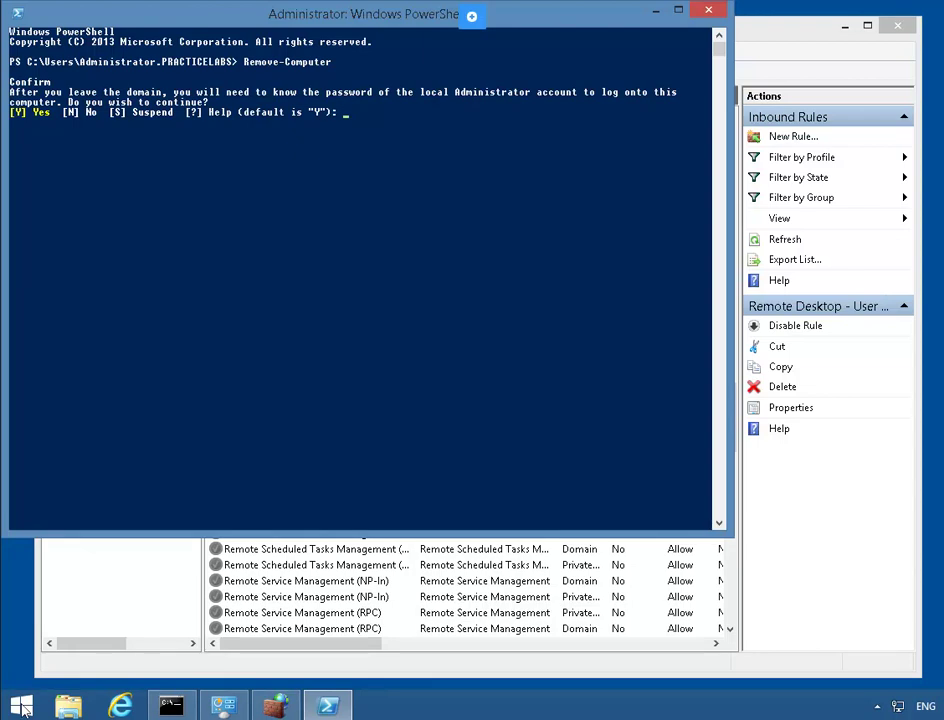
text(y)
key(Return)
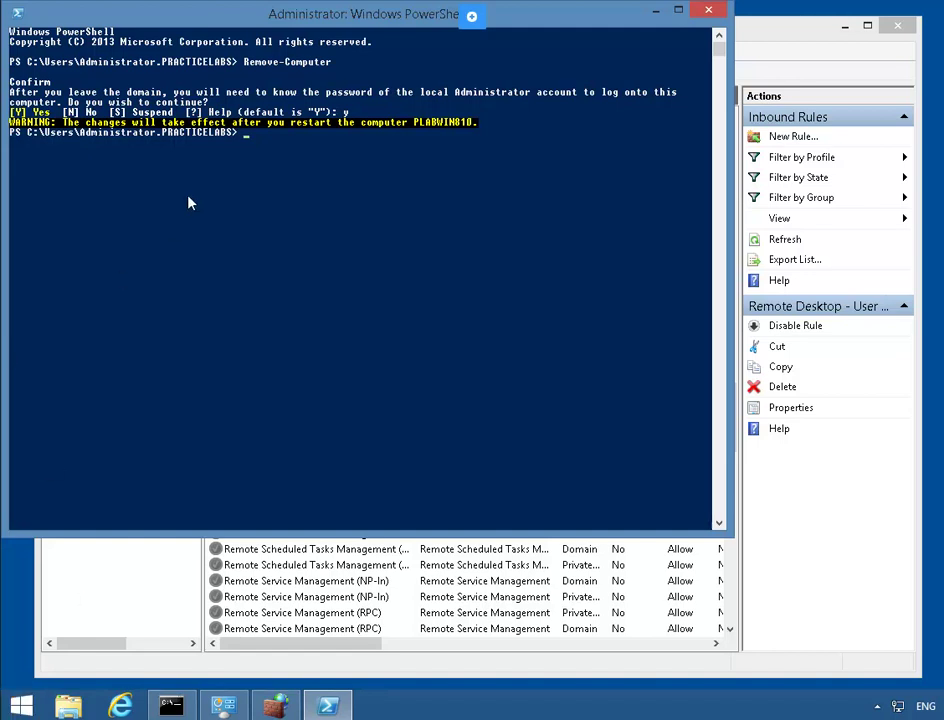
- Restart the client immediately with shutdown /r /t 0, and refresh the PRACTICELABS.COM zone in DNS Manager on the server
click(259, 146)
text(shutdown /r /)
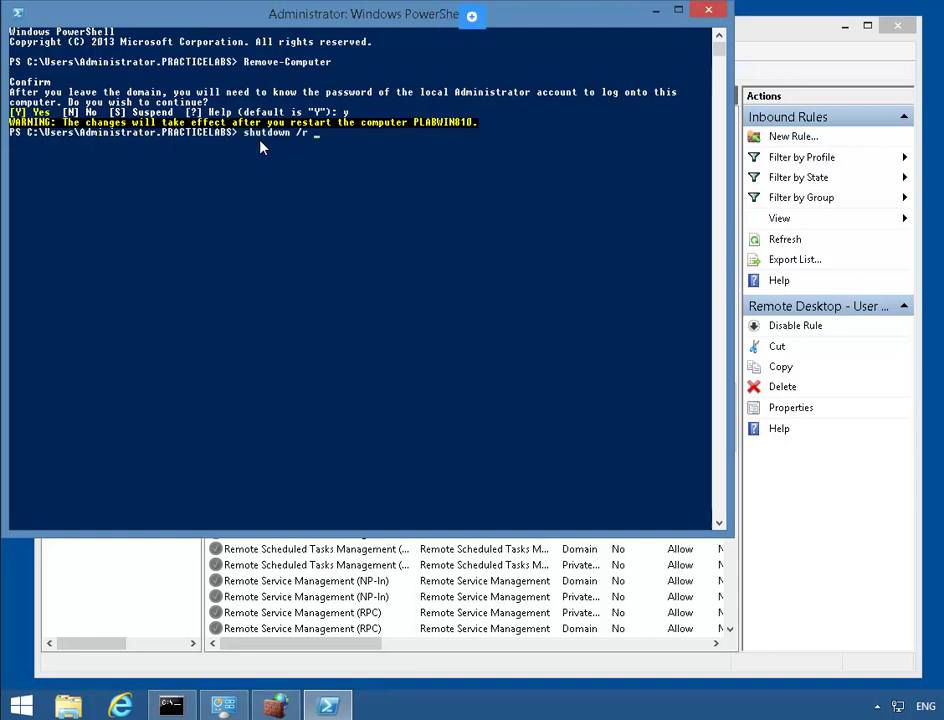
text(t 0)
key(Return)
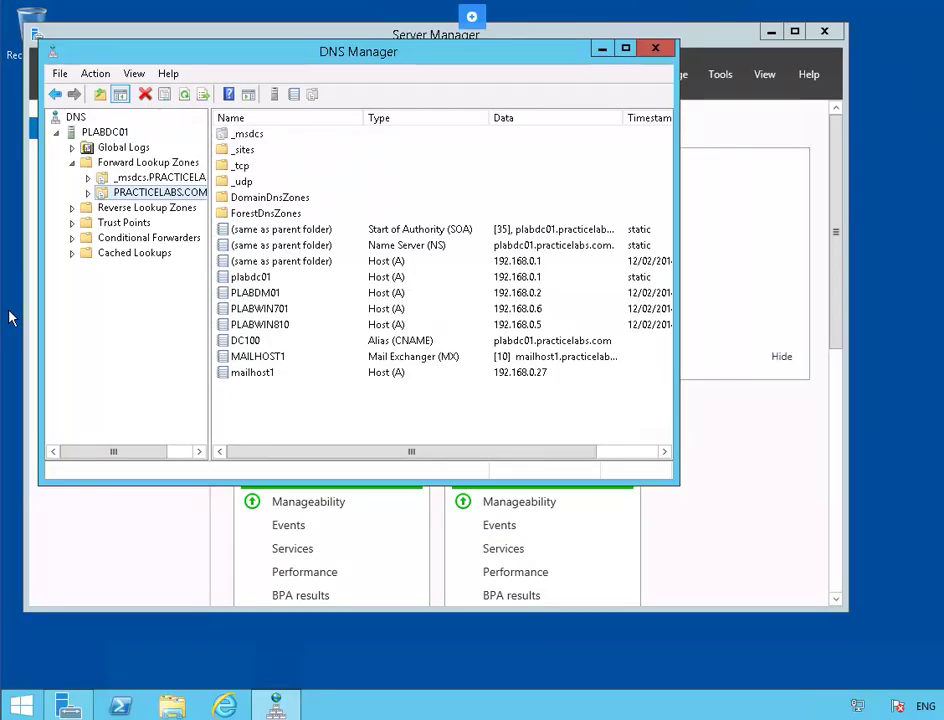
click(184, 99)
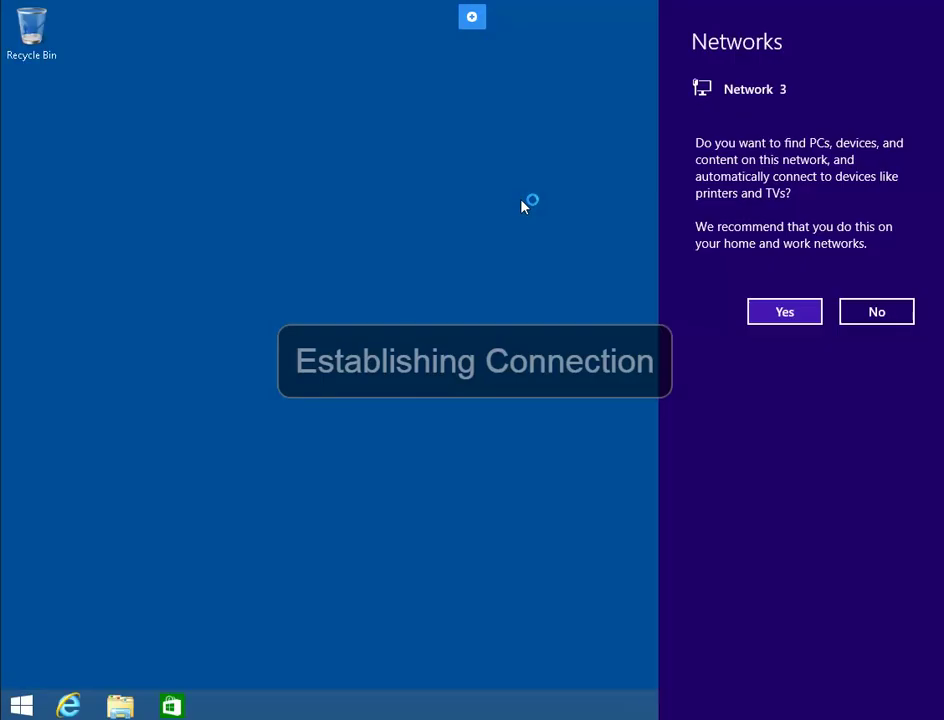
- On the restarted client, allow device discovery on Network 3 and run ipconfig /registerdns in Command Prompt
click(781, 314)
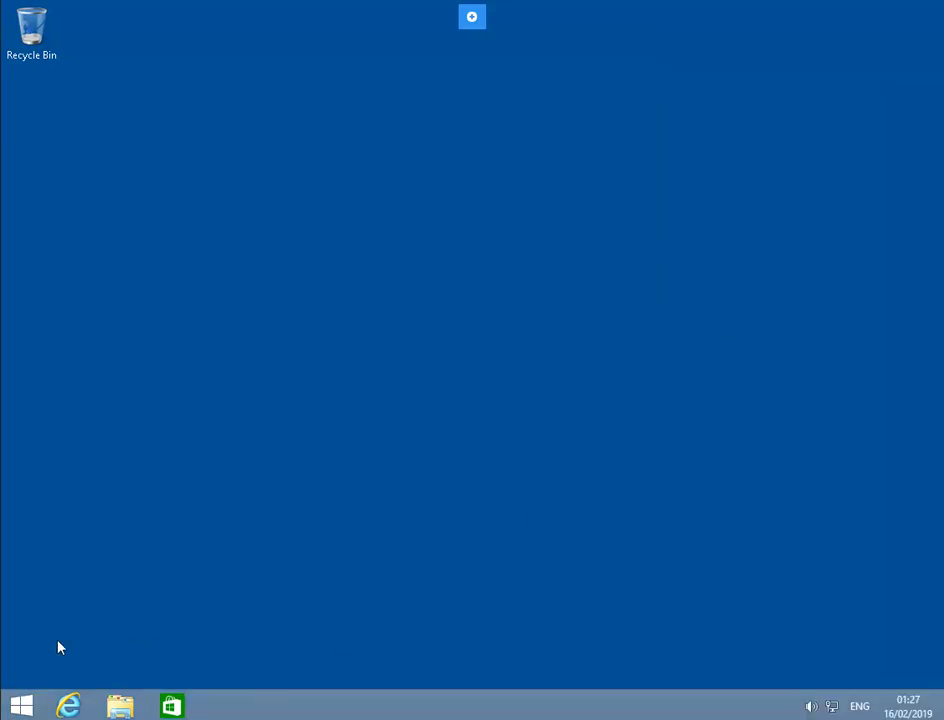
click(21, 708)
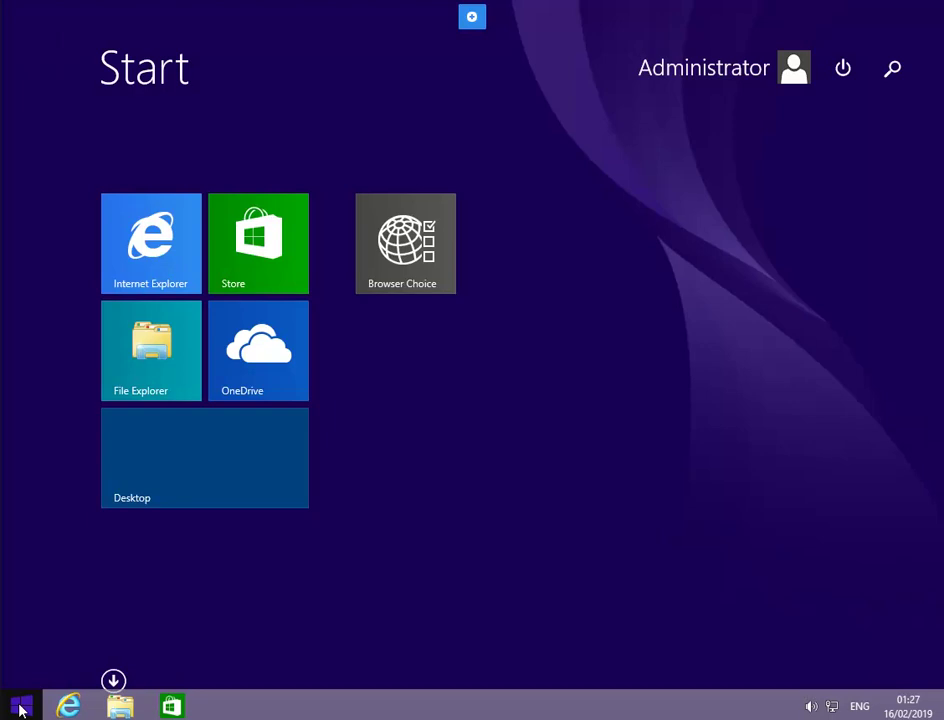
text(cmd)
key(Return)
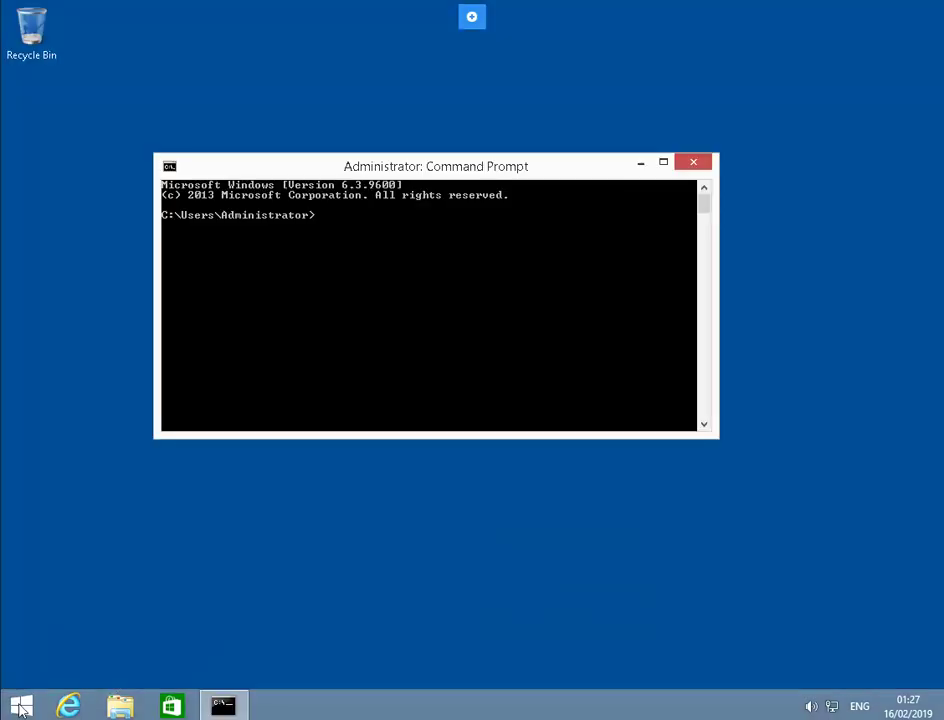
text(ipconfig /registerdns)
key(Return)
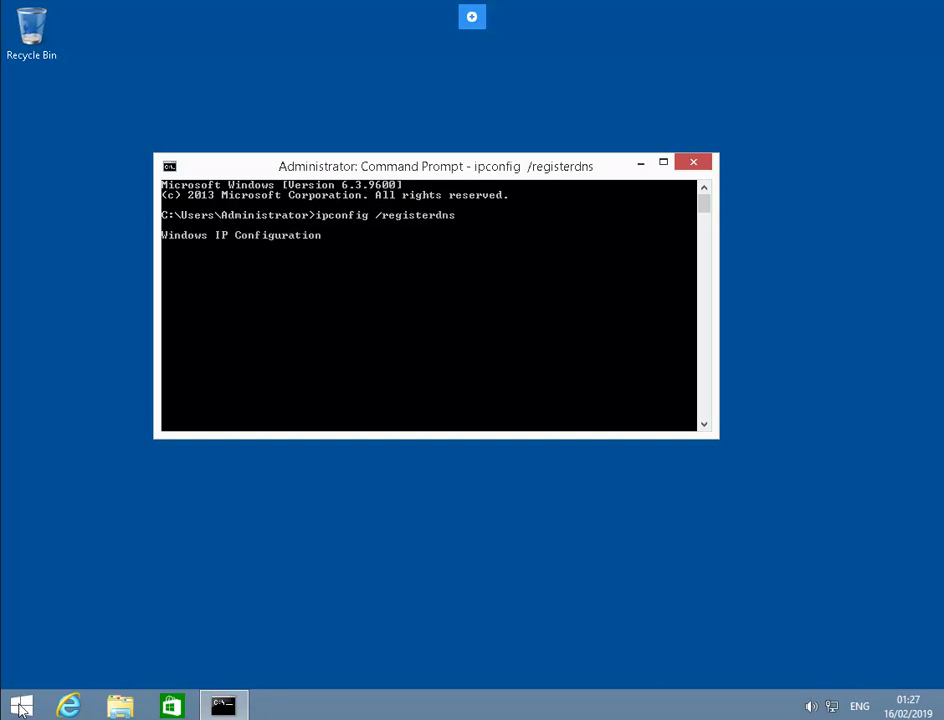